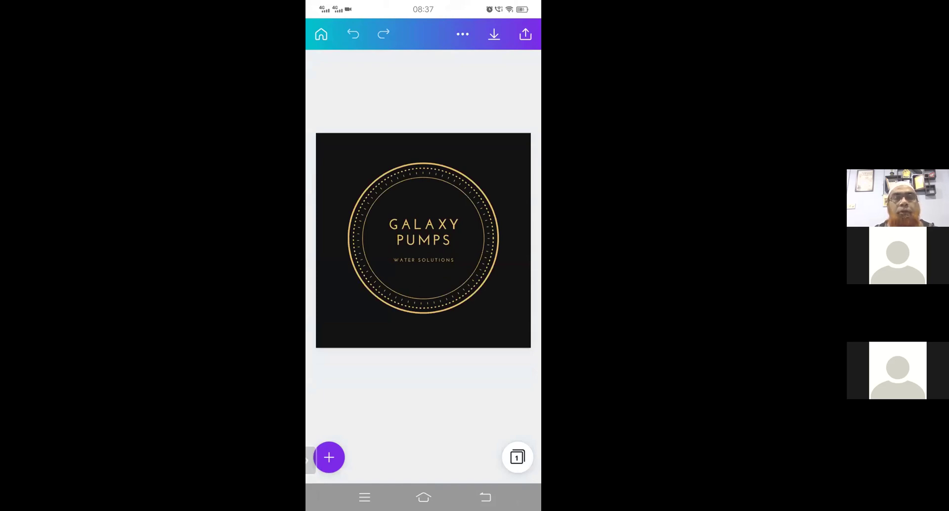
# Step: Leave the logo design and open the Galaxy Pumps business card from the recent designs to review its layout
pyautogui.click(485, 497)
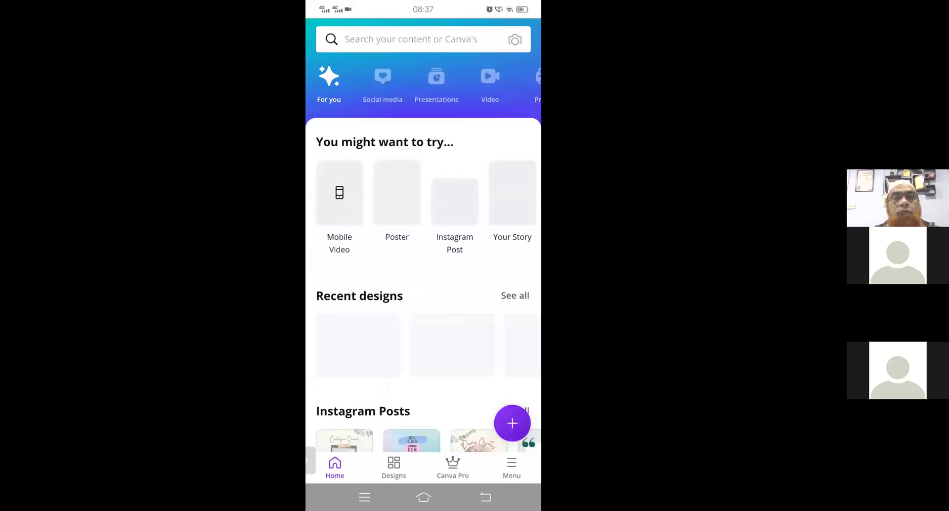
pyautogui.click(452, 345)
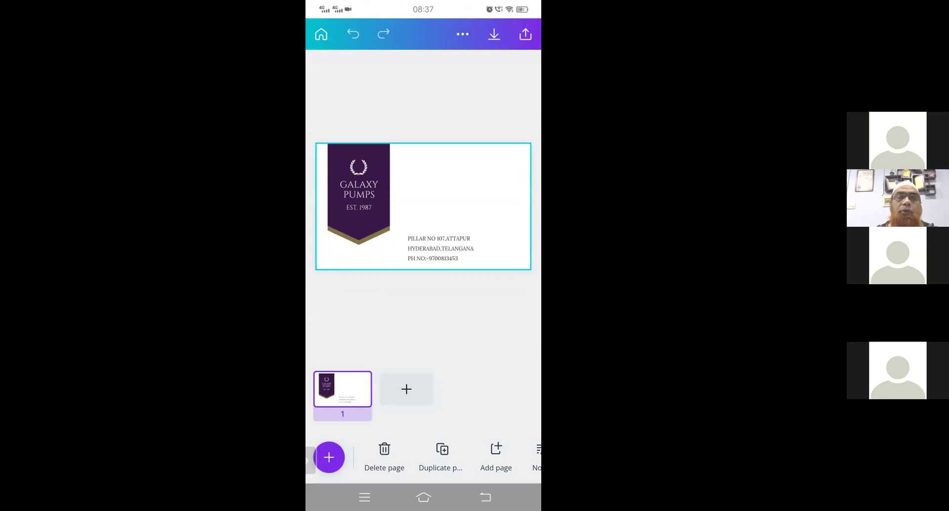
pyautogui.press('Escape')
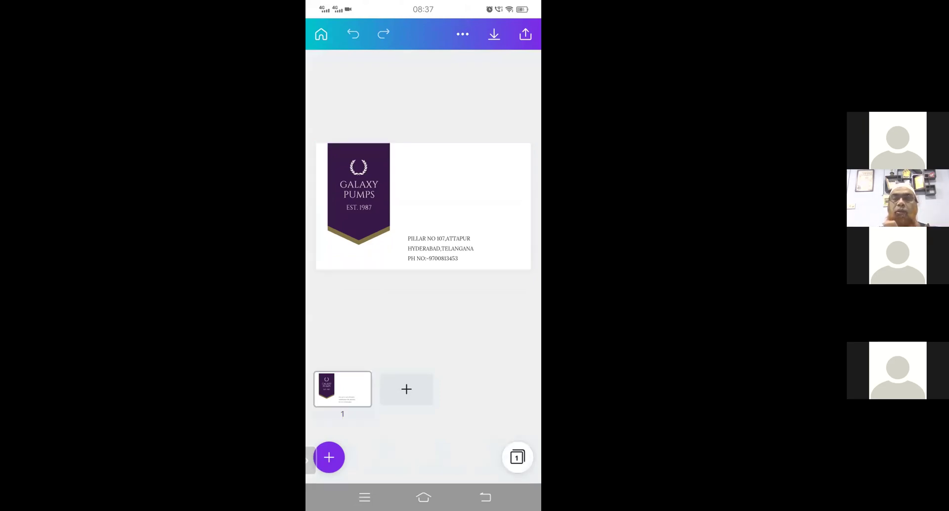
pyautogui.moveTo(445, 207); pyautogui.dragTo(396, 211)
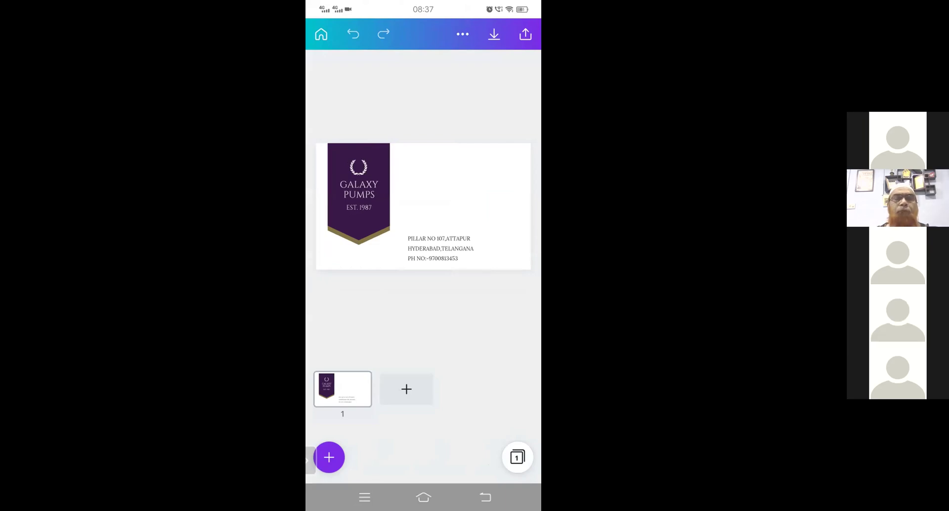
# Step: Return to the recent designs and open the "25th Anniversary Promotion" flyer to review it
pyautogui.click(486, 497)
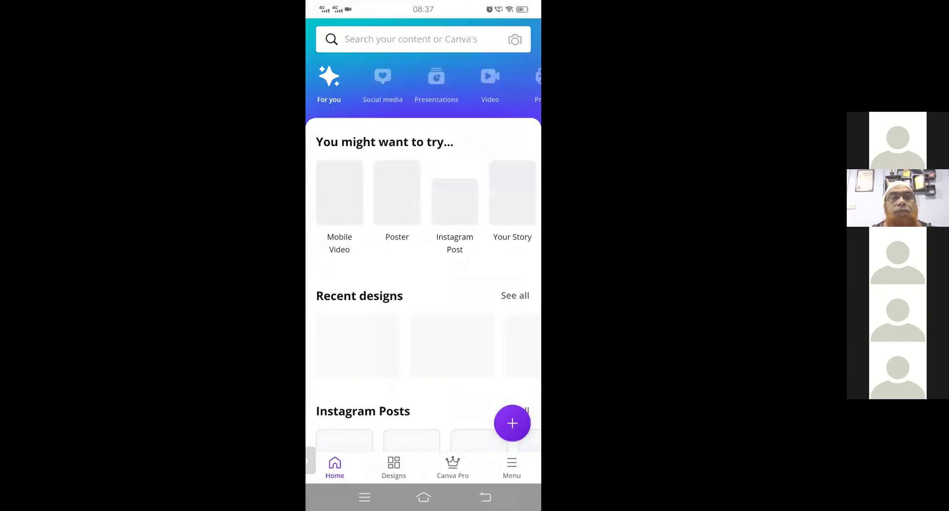
pyautogui.hscroll(3, 423, 346)
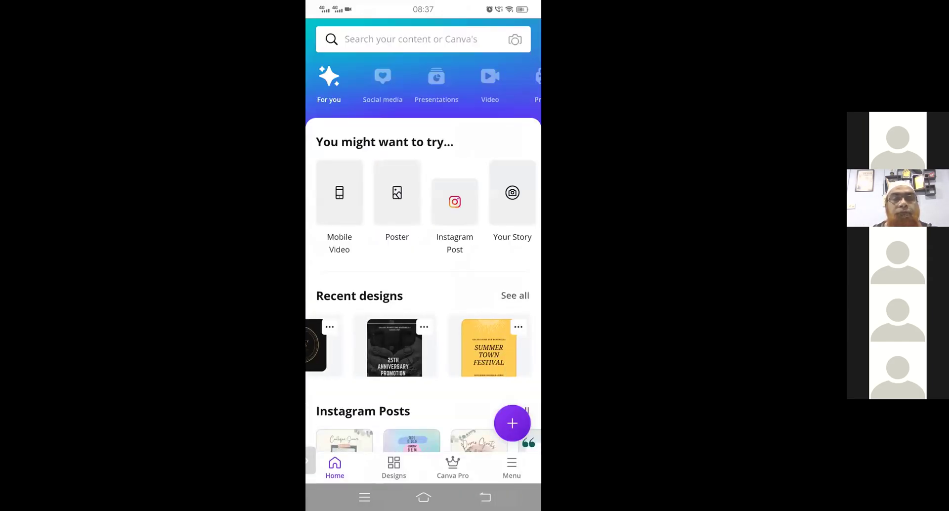
pyautogui.click(395, 347)
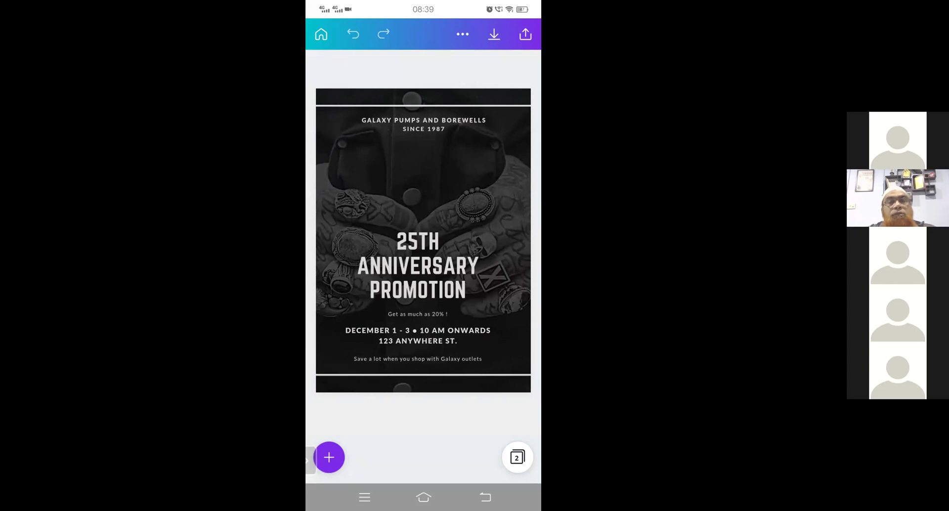
# Step: Open the "Summer Town Festival" poster from the recent designs and examine its headline and lower sunburst ornament
pyautogui.click(485, 497)
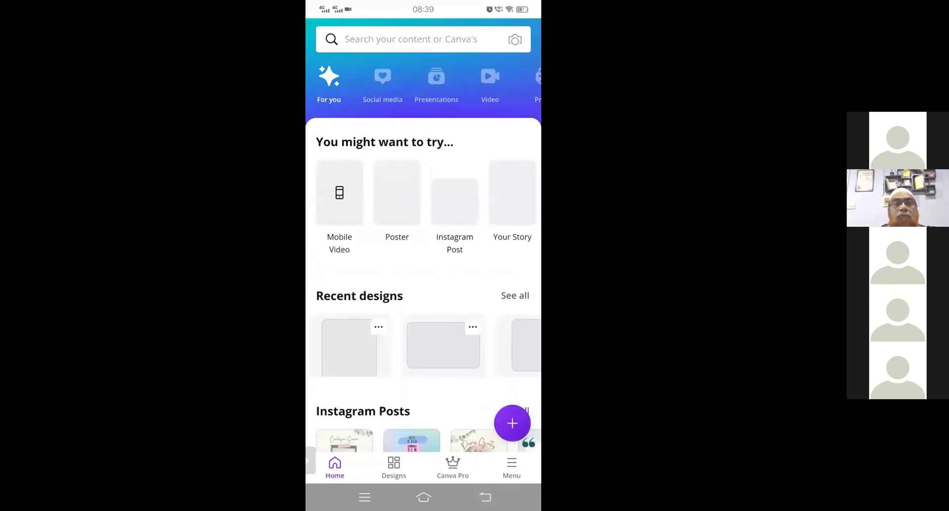
pyautogui.moveTo(465, 347); pyautogui.dragTo(416, 346)
pyautogui.click(494, 346)
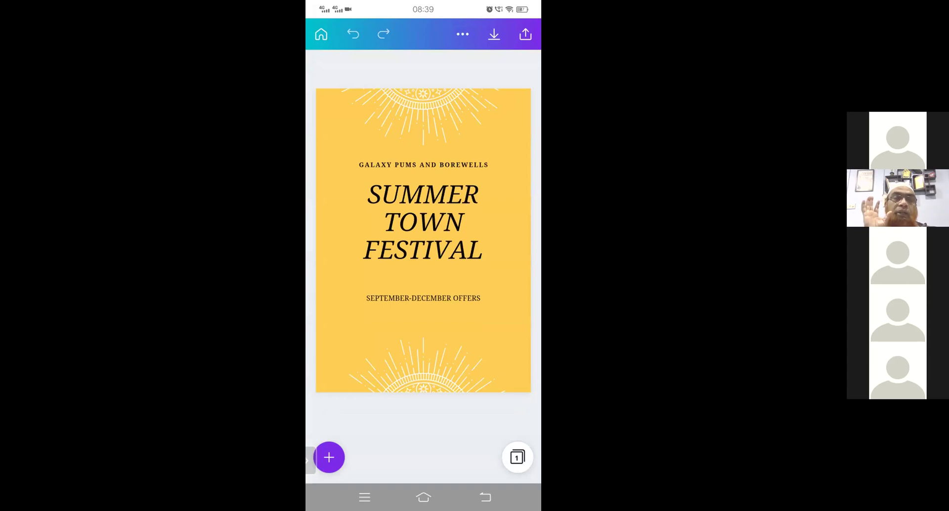
pyautogui.click(423, 366)
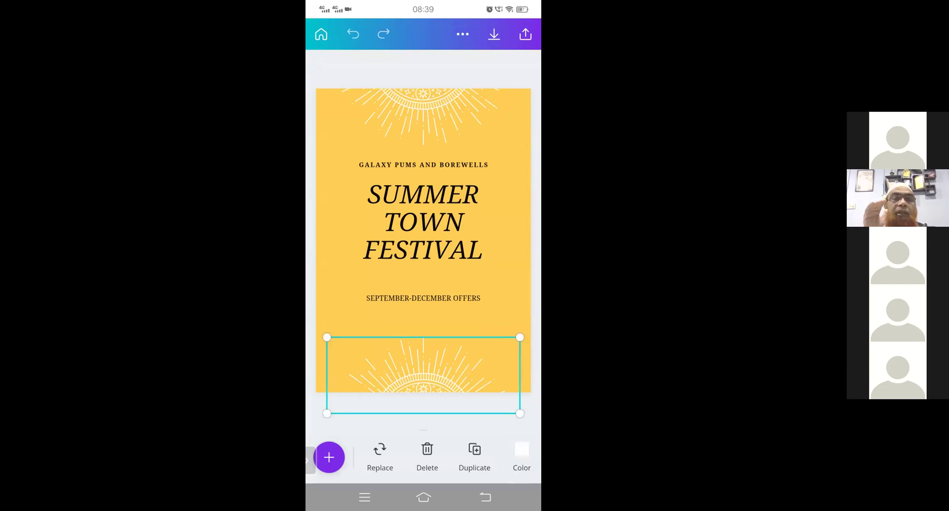
pyautogui.click(424, 223)
pyautogui.click(423, 366)
pyautogui.click(486, 497)
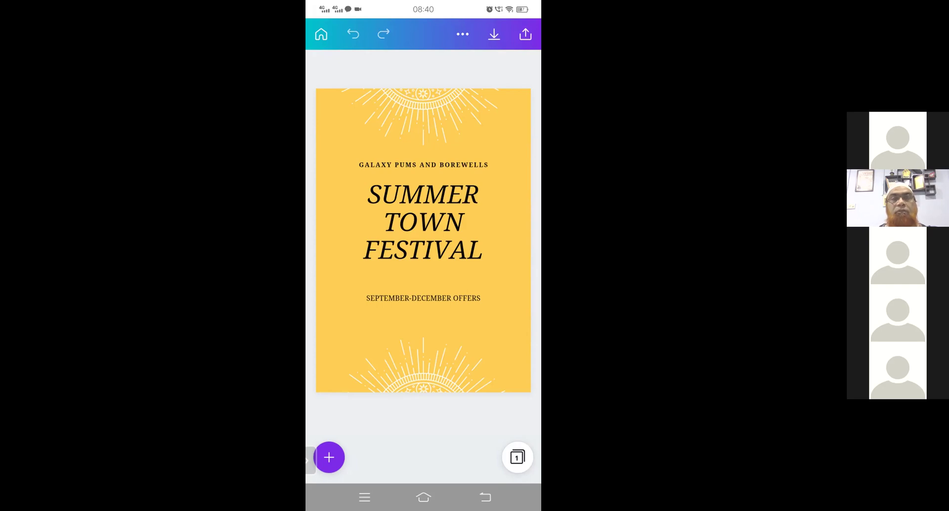
pyautogui.click(423, 497)
pyautogui.click(382, 180)
pyautogui.click(424, 497)
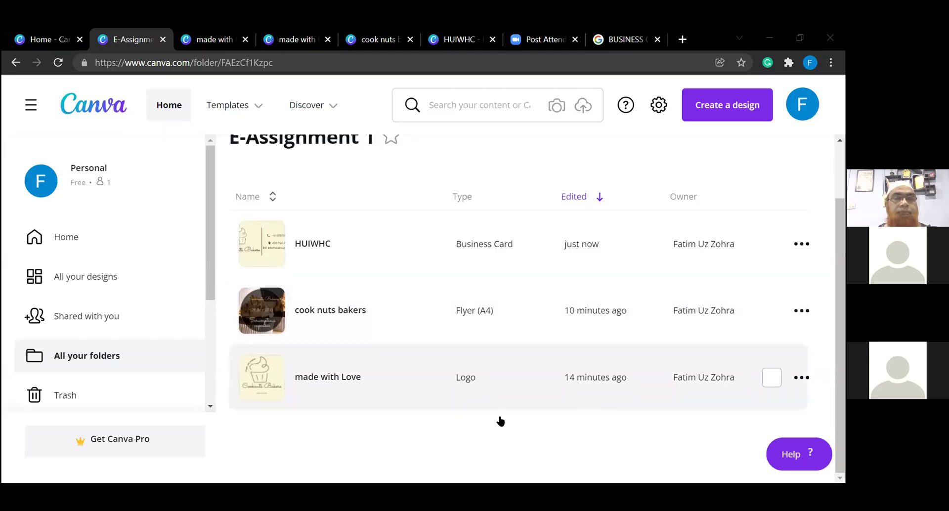
# Step: Review the "made with Love" logo and the "cook nuts bakers" flyer from the E-Assignment 1 folder
pyautogui.click(259, 382)
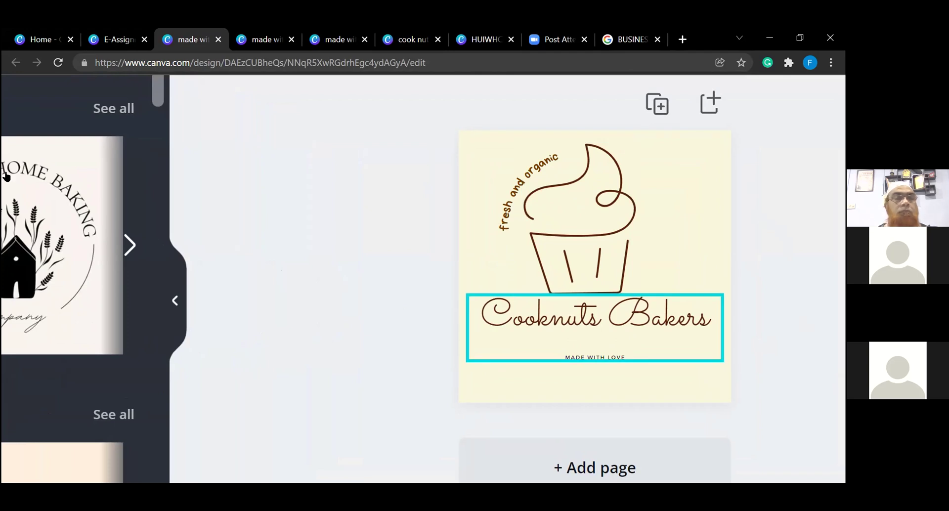
pyautogui.click(117, 44)
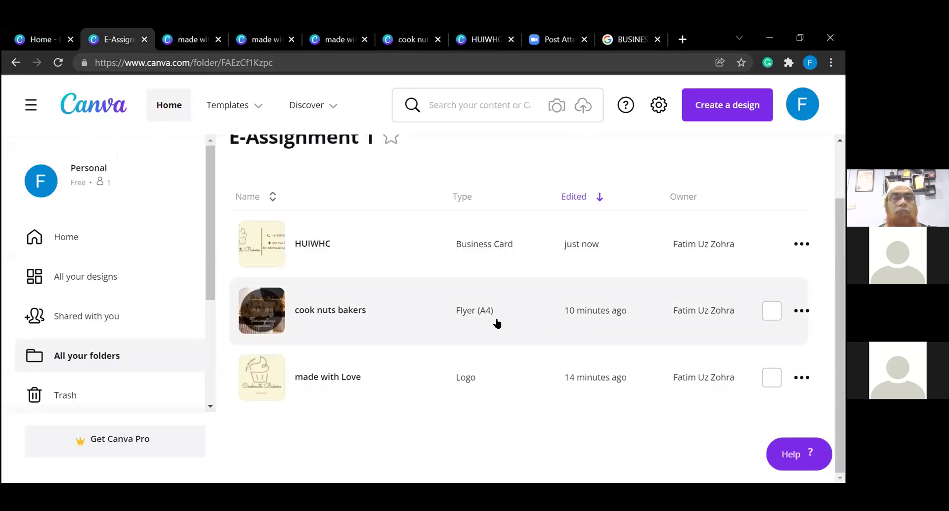
pyautogui.click(471, 317)
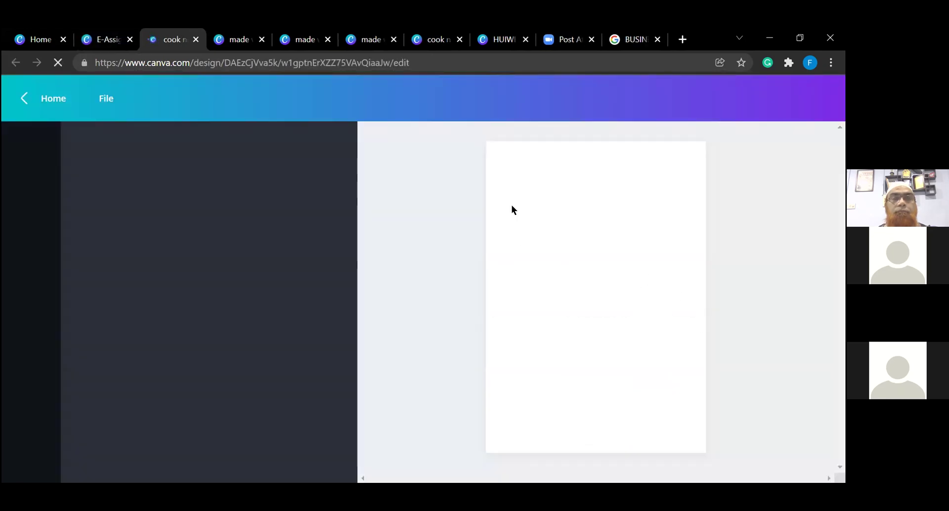
pyautogui.scroll(5, 621, 309)
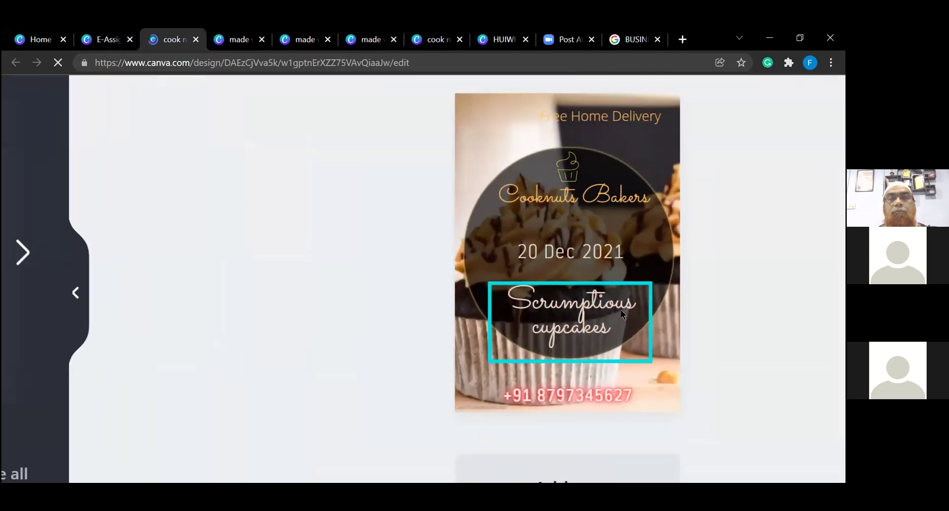
pyautogui.scroll(-4, 621, 309)
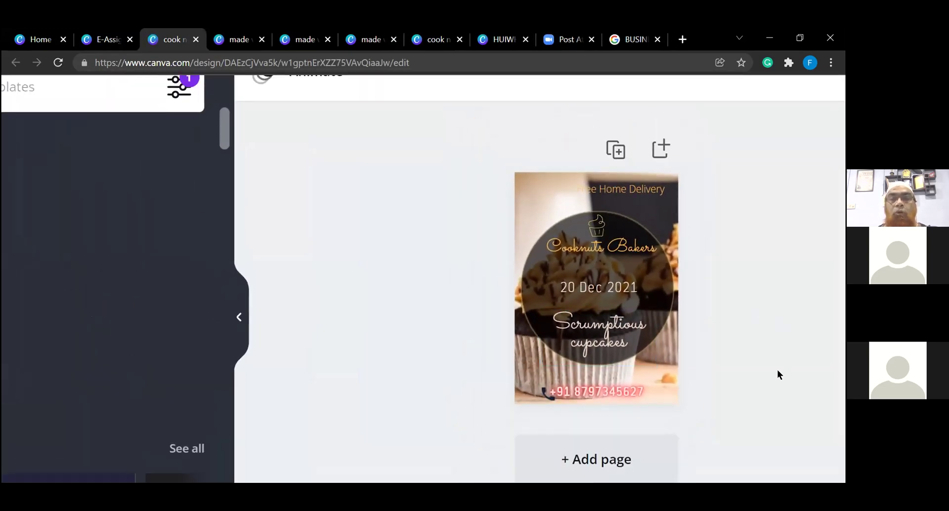
pyautogui.scroll(2, 779, 375)
pyautogui.scroll(-2, 778, 371)
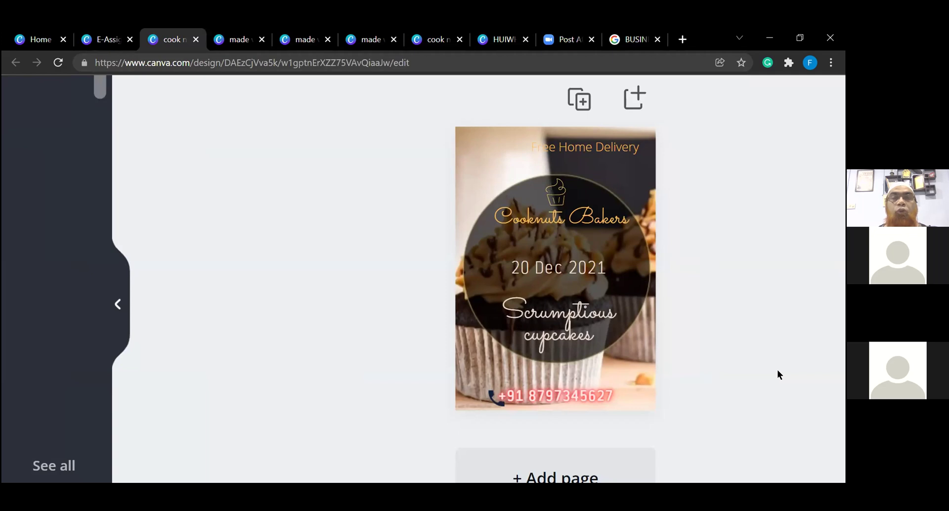
# Step: Change the colour of the flyer's "Free Home Delivery" text to white and check it against the background image
pyautogui.click(608, 150)
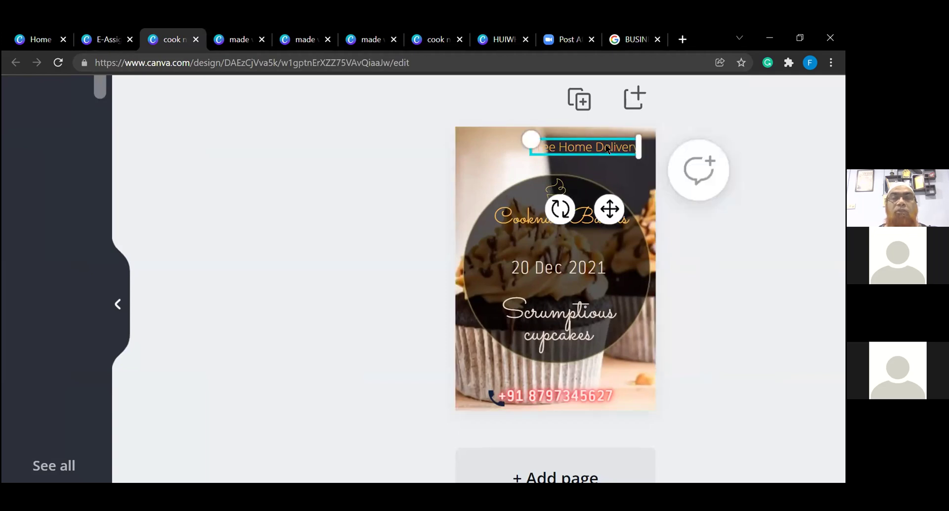
pyautogui.hotkey('ctrl', '0')
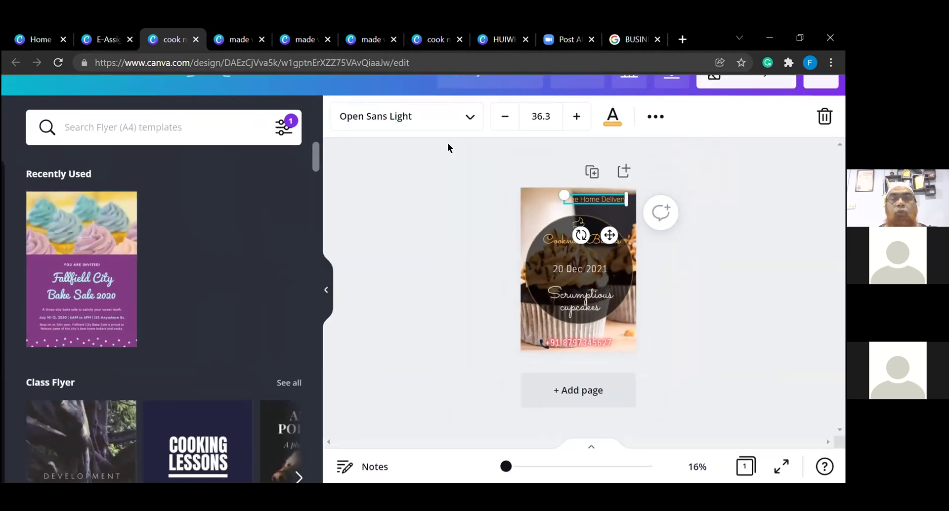
pyautogui.click(612, 124)
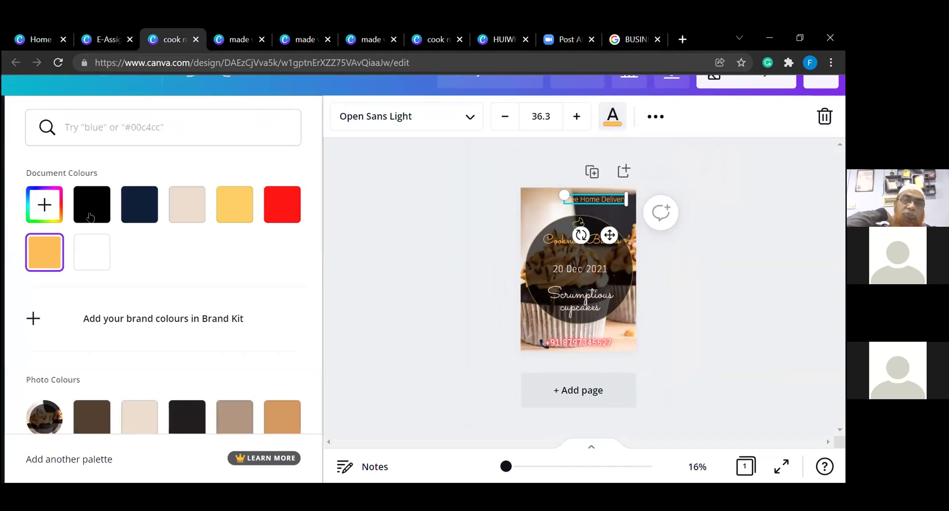
pyautogui.scroll(-5, 177, 382)
pyautogui.click(266, 293)
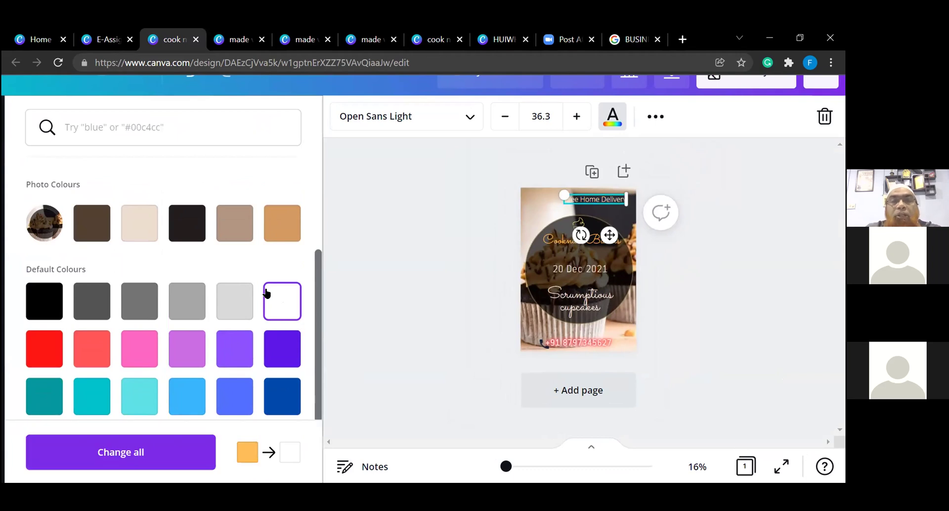
pyautogui.press('Escape')
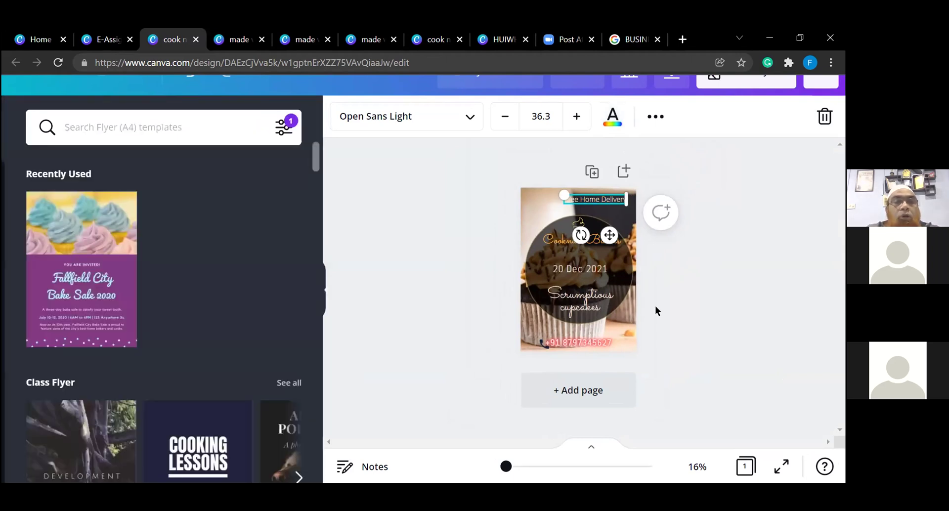
pyautogui.click(528, 213)
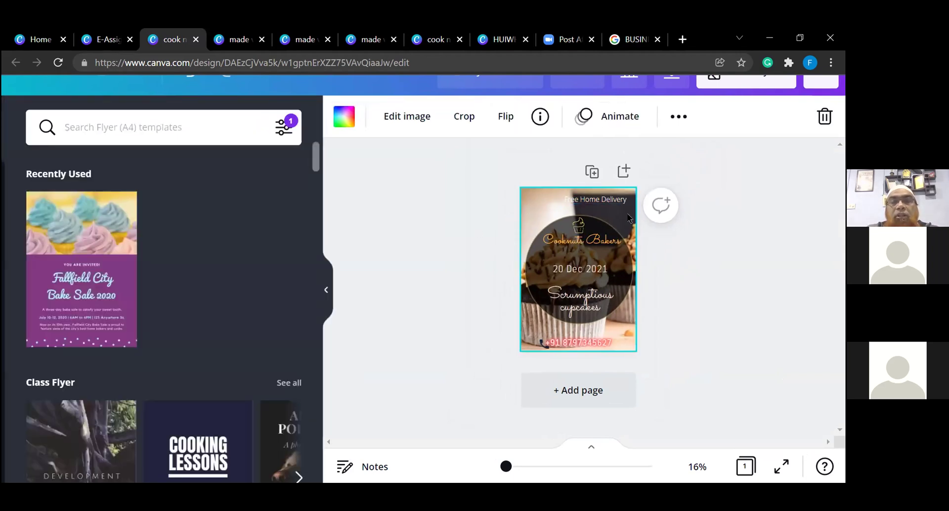
pyautogui.scroll(5, 629, 220)
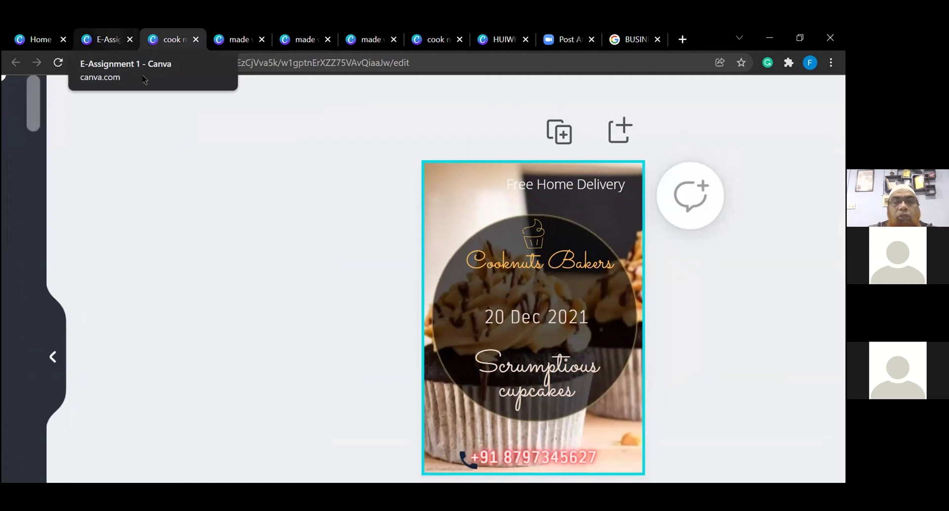
pyautogui.scroll(-3, 605, 292)
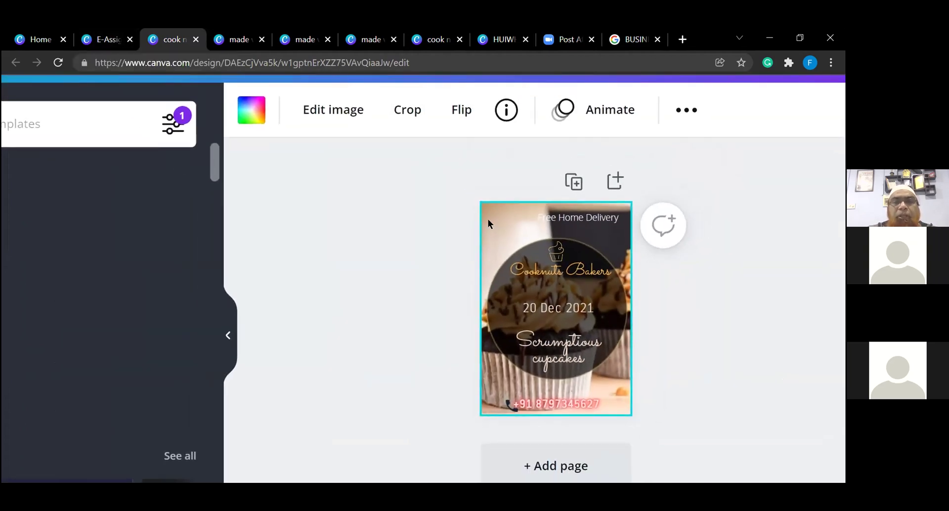
# Step: Open the "HUIWHC" business card from the E-Assignment 1 folder to review it
pyautogui.click(99, 40)
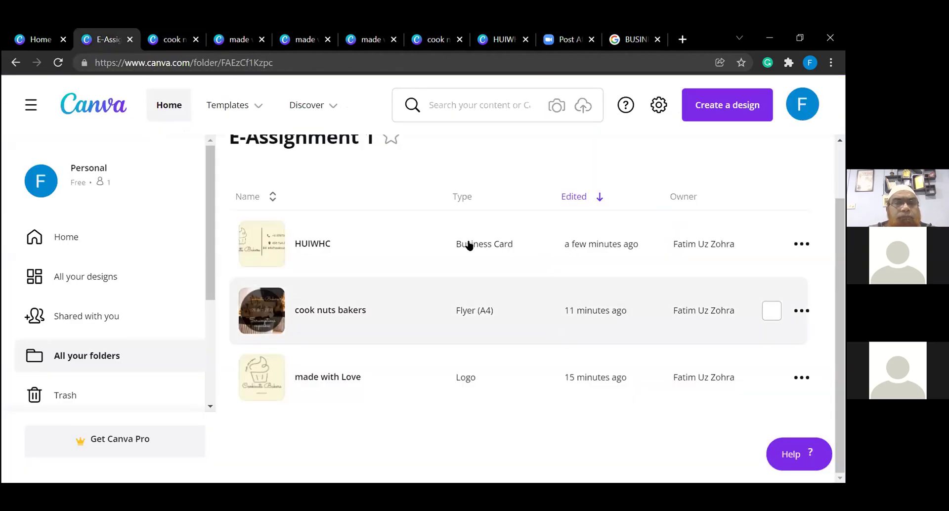
pyautogui.click(465, 244)
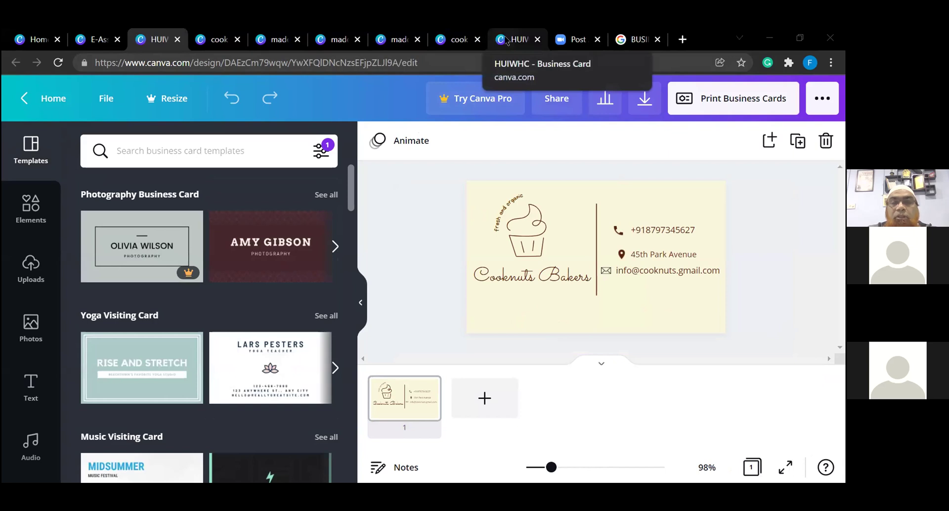
pyautogui.click(106, 98)
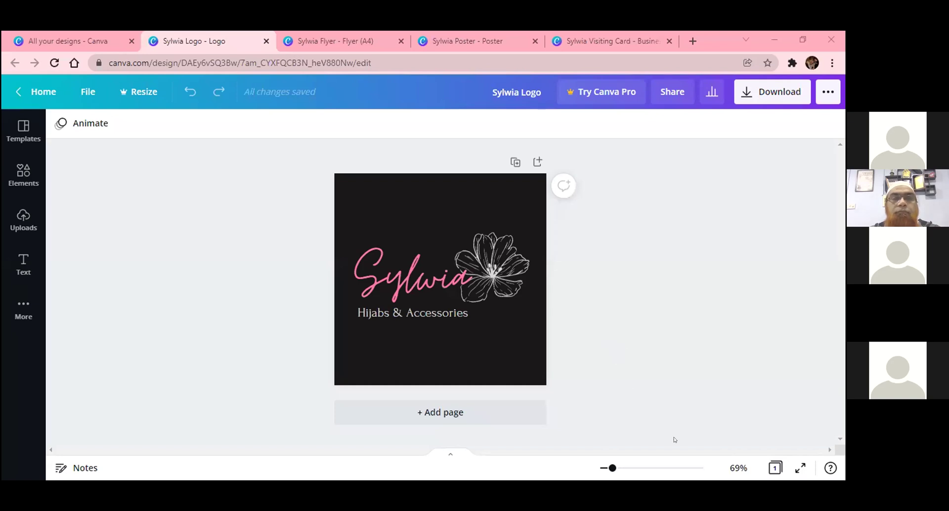
# Step: View the Sylwia Logo design in full screen and return to the editor
pyautogui.click(801, 468)
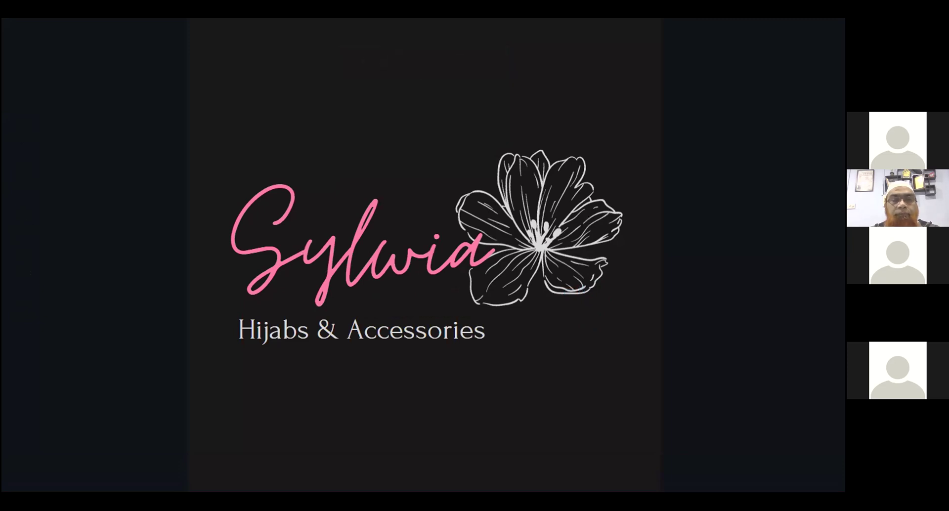
pyautogui.press('Escape')
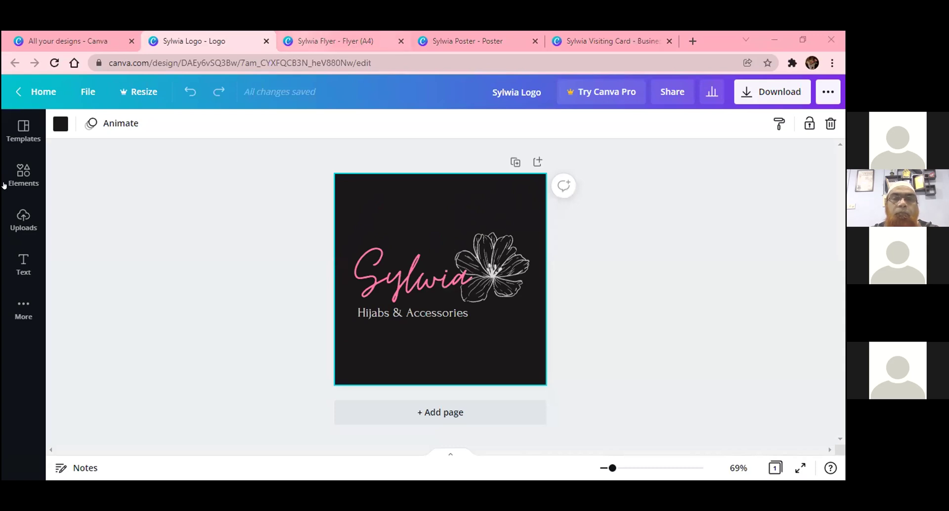
# Step: Switch to the Sylwia Flyer design and view its first page in full screen
pyautogui.hotkey('ctrl', 'Tab')
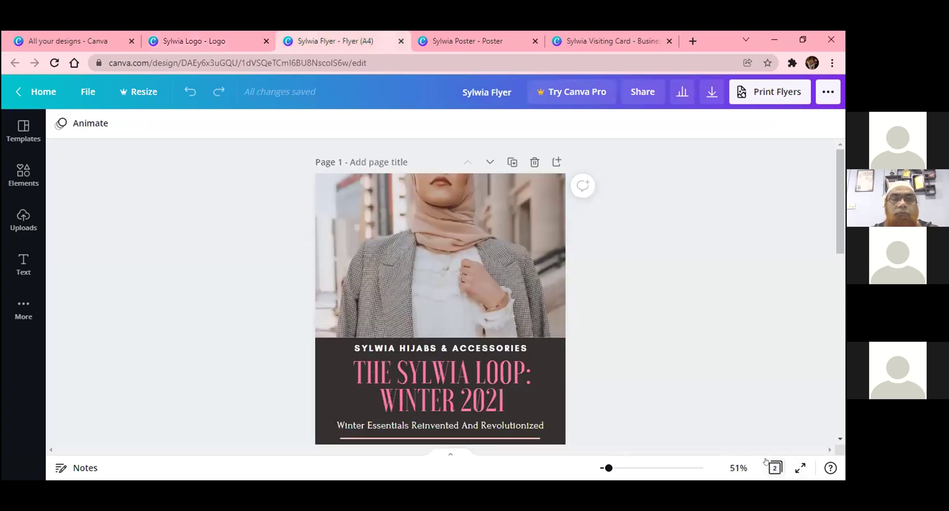
pyautogui.click(797, 468)
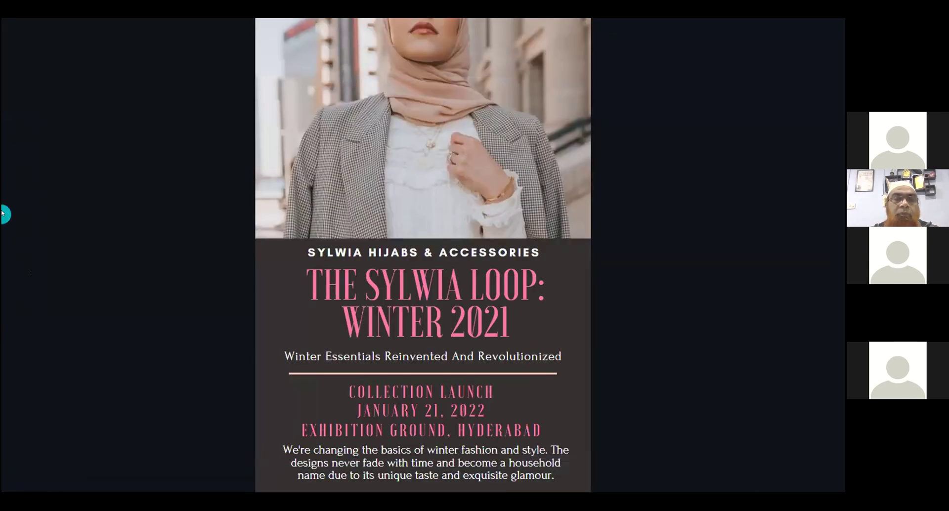
pyautogui.moveTo(124, 470)
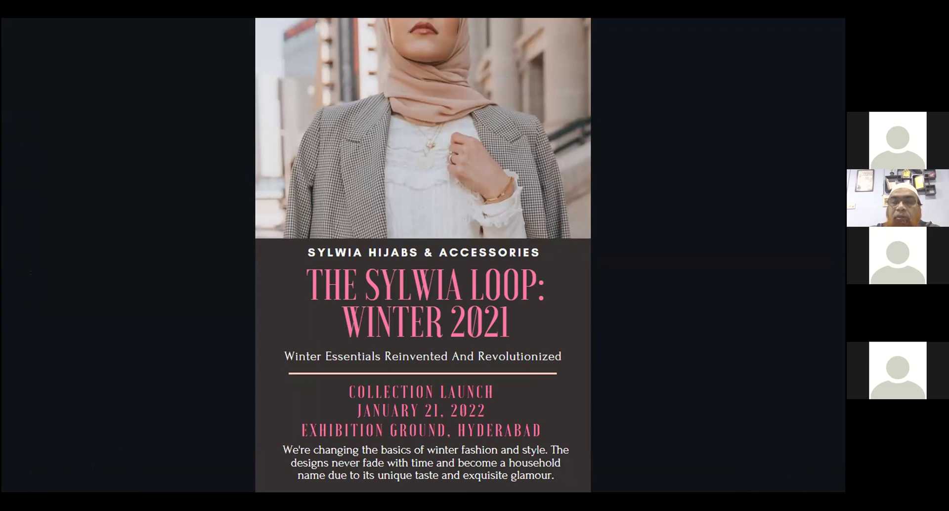
pyautogui.moveTo(3, 388)
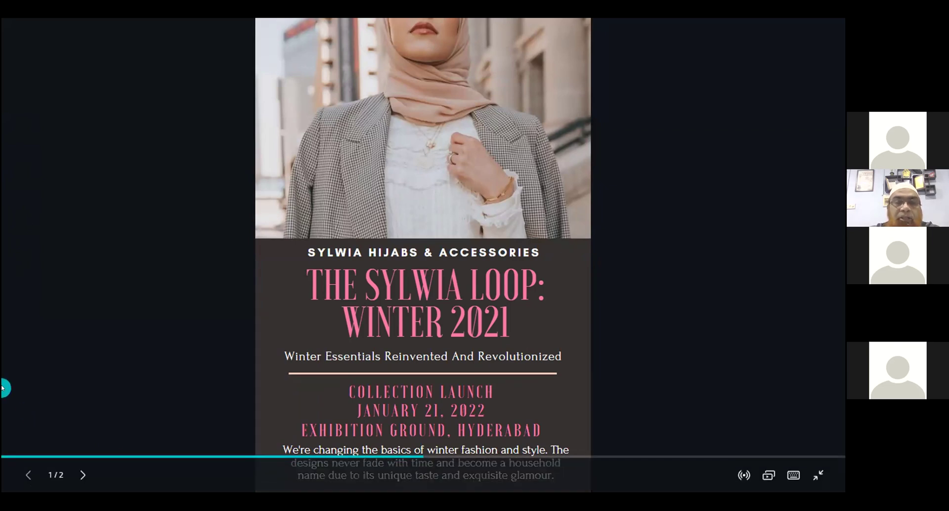
# Step: Advance the full-screen Sylwia Flyer to its second page for review
pyautogui.click(83, 475)
pyautogui.click(73, 301)
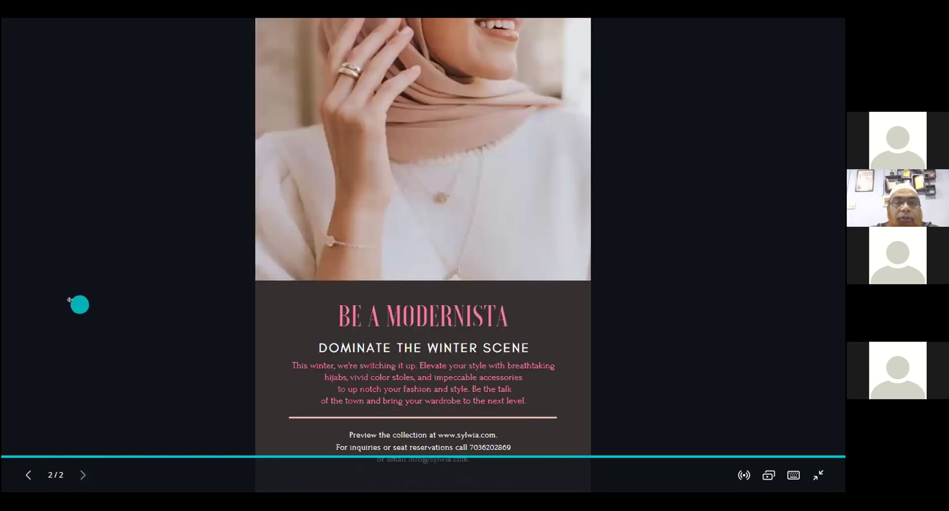
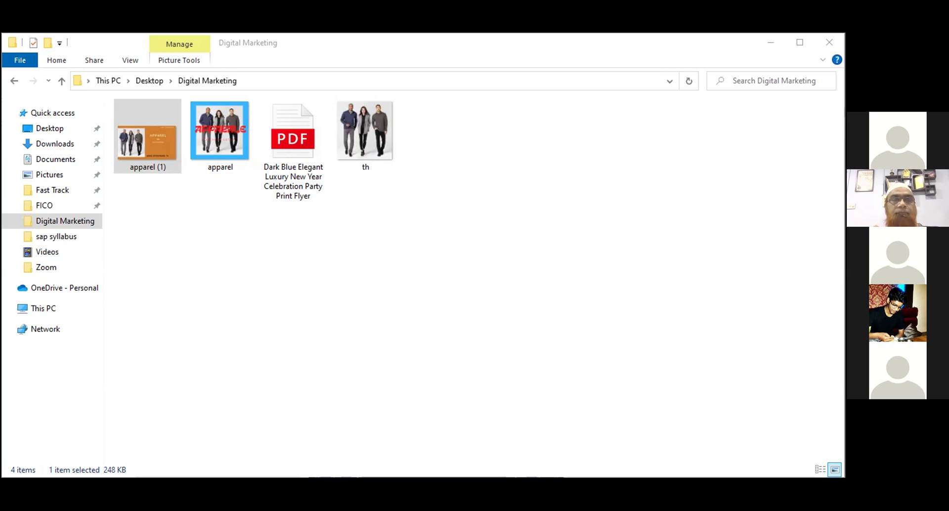
# Step: Review the apparel images and the "Dark Blue Elegant Luxury New Year Celebration Party Print Flyer" PDF from the Digital Marketing folder
pyautogui.click(335, 116)
pyautogui.click(292, 148)
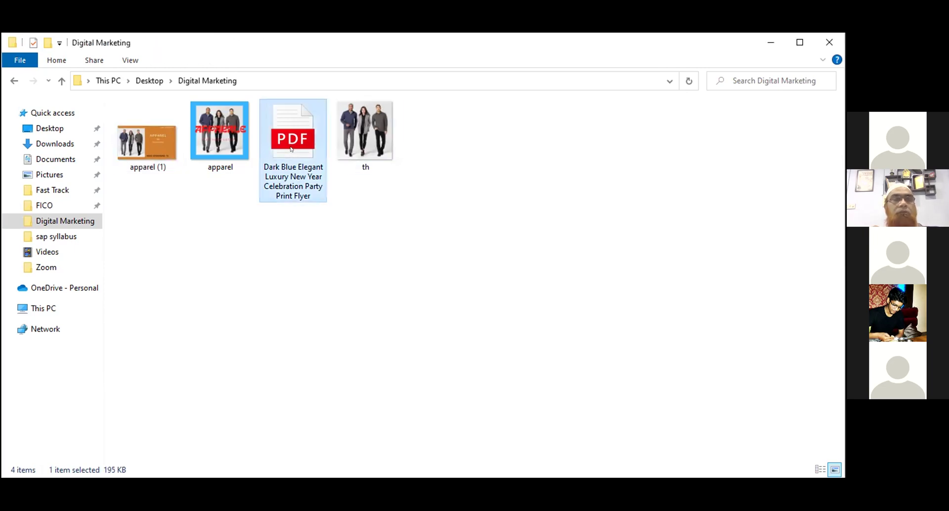
pyautogui.click(220, 141)
pyautogui.click(138, 152)
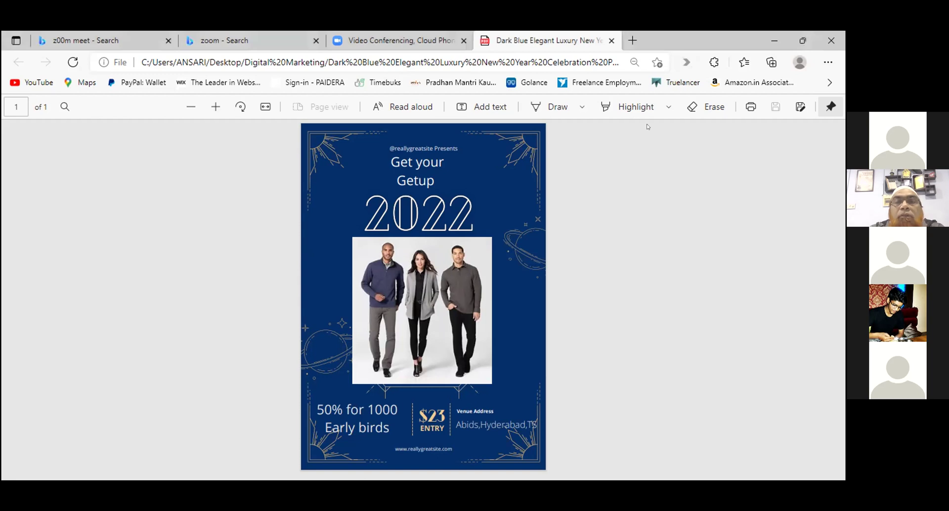
# Step: Open a new browser tab, search the web for "canva" and maximize the browser window
pyautogui.click(798, 44)
pyautogui.hotkey('ctrl', 't')
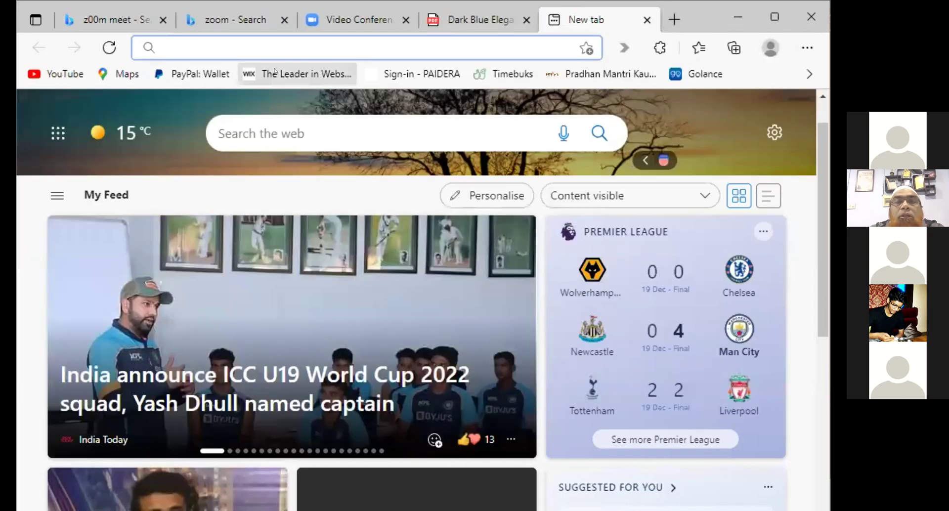
pyautogui.write('ca')
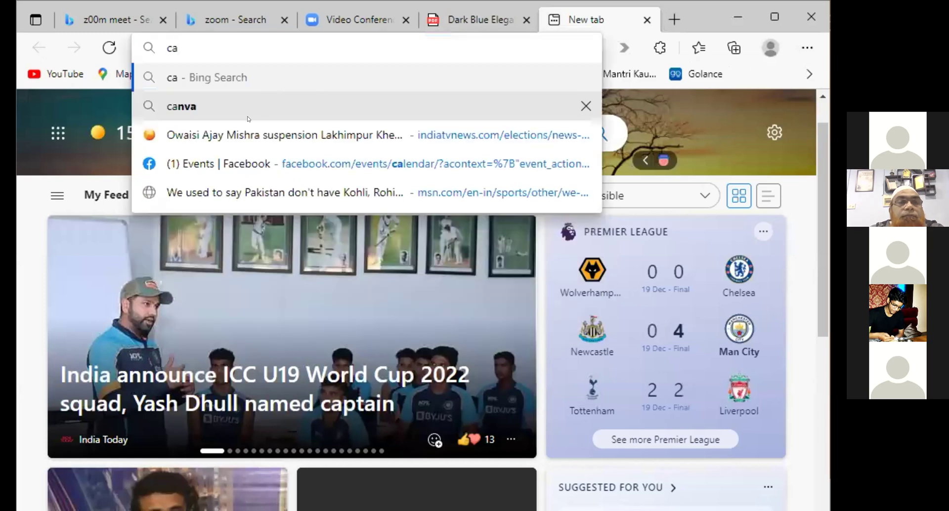
pyautogui.press('Return')
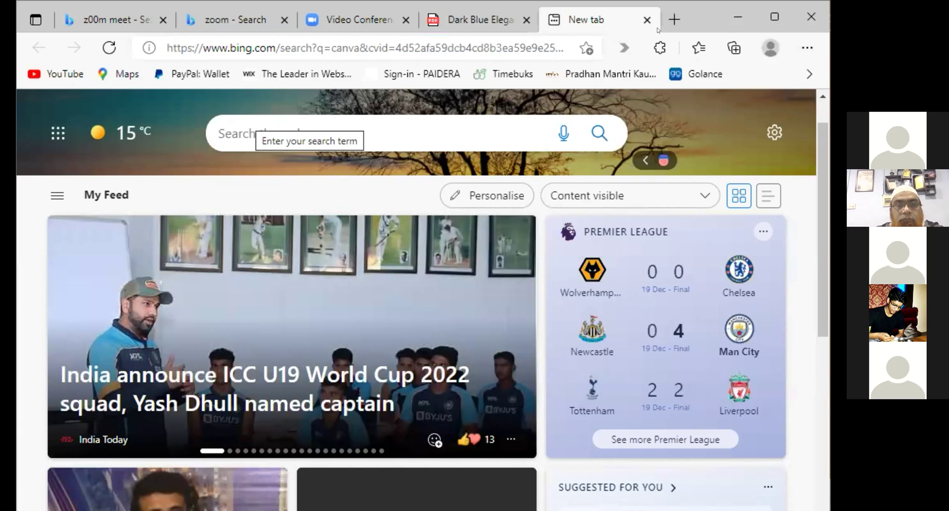
pyautogui.click(247, 54)
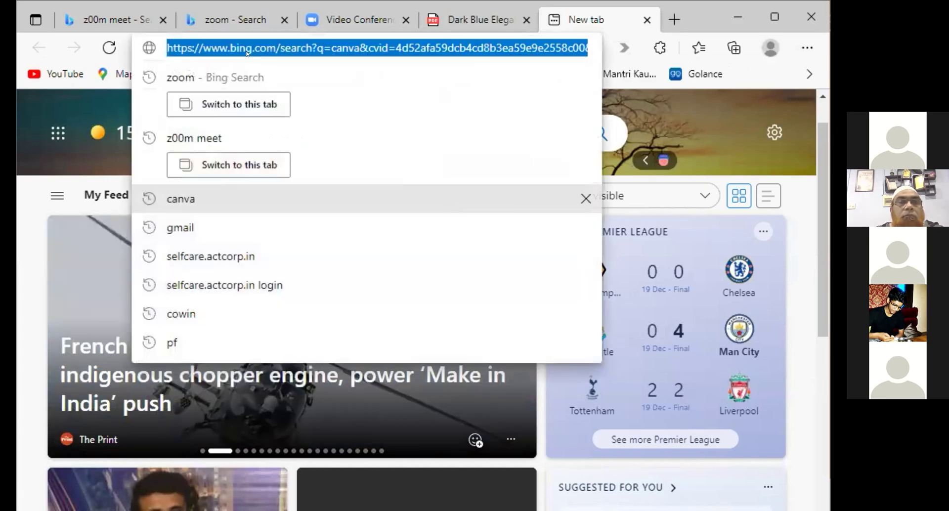
pyautogui.write('cdgiindia.net')
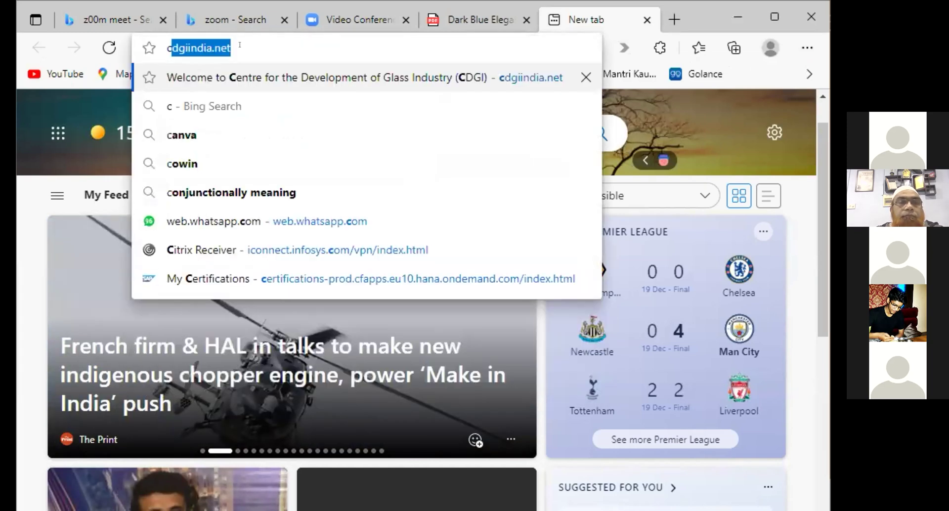
pyautogui.click(197, 134)
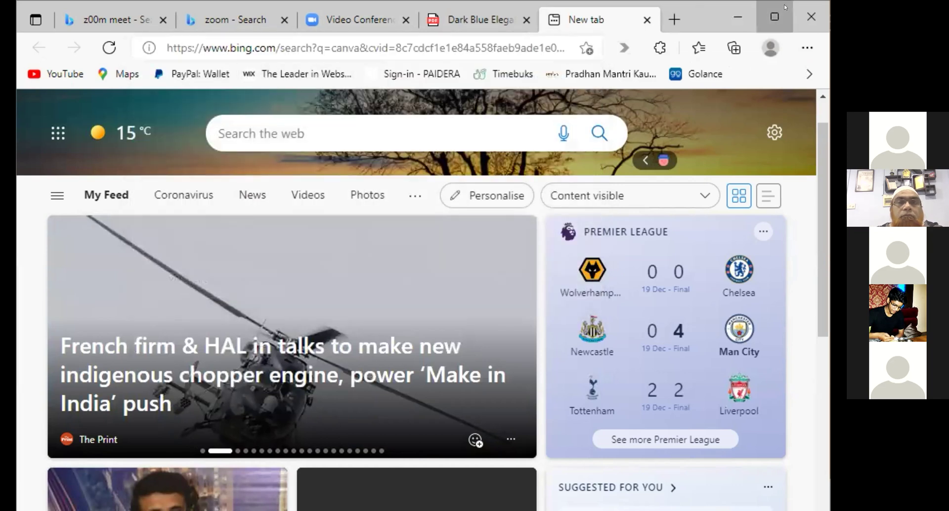
pyautogui.click(775, 17)
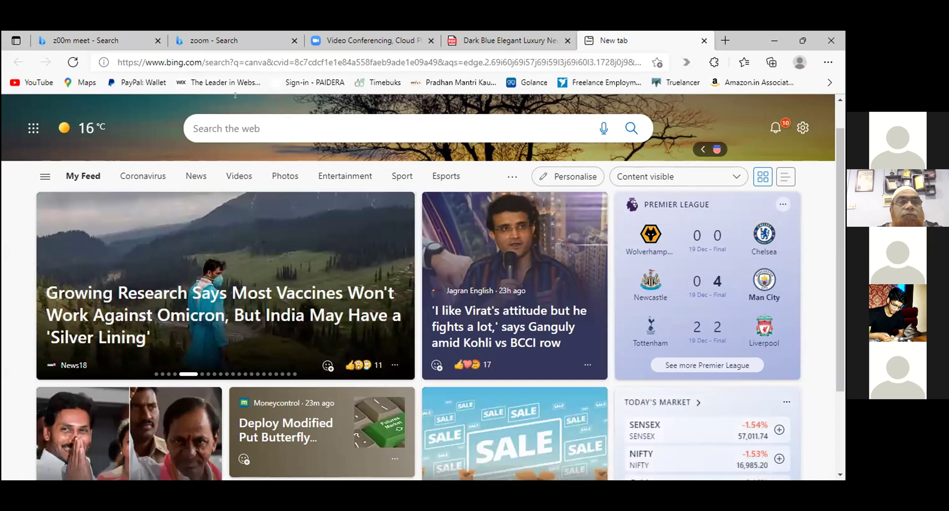
pyautogui.click(123, 62)
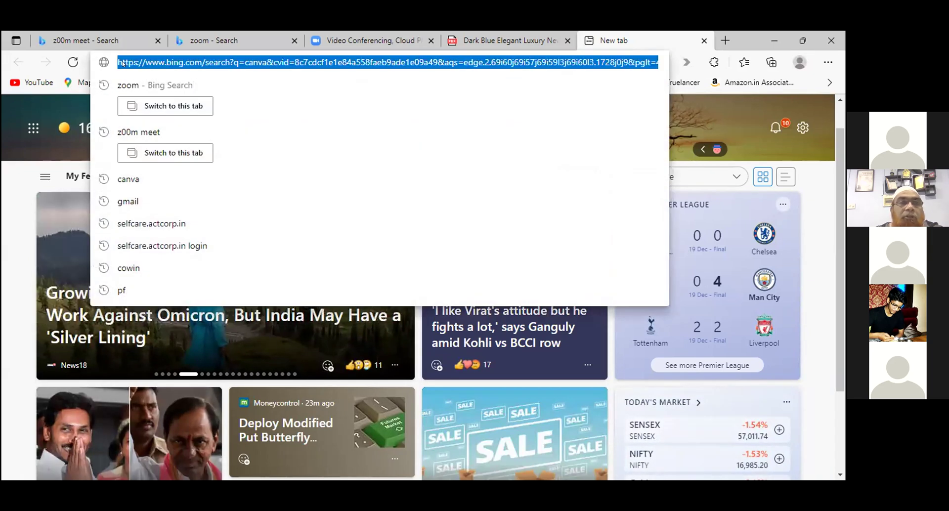
pyautogui.write('www.can')
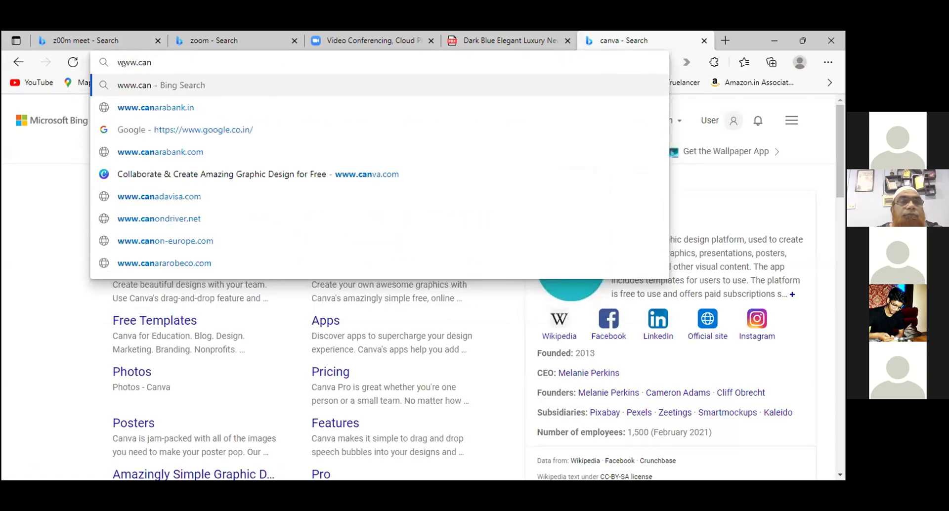
pyautogui.write('va.com')
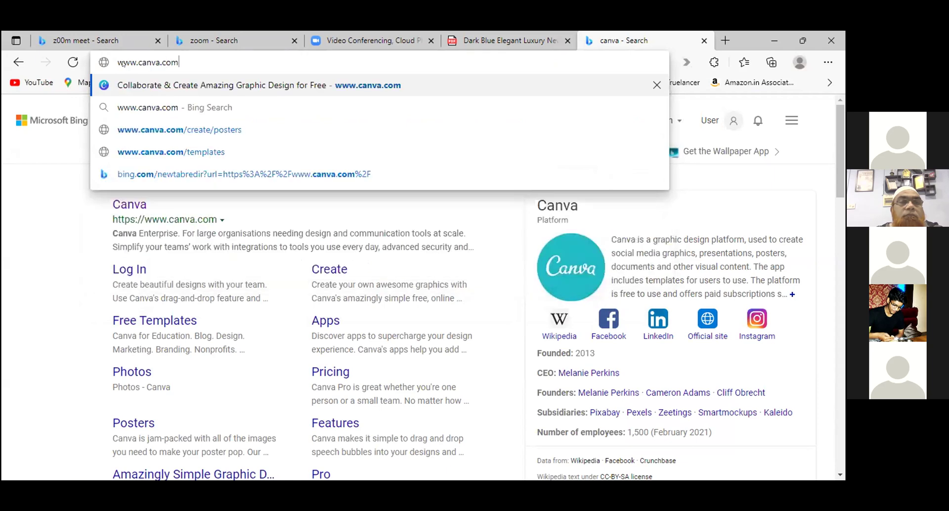
pyautogui.press('Return')
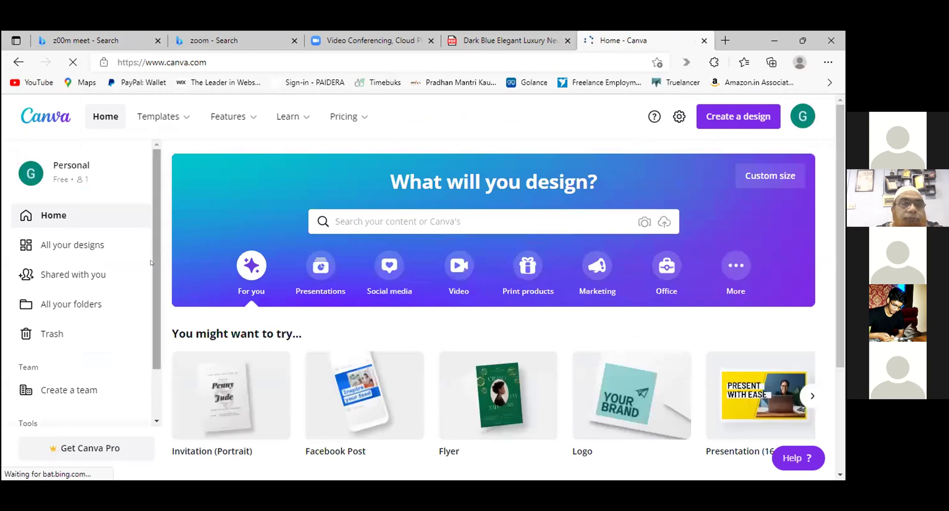
# Step: Open the Dark Blue Elegant Luxury New Year flyer from all designs and return to the Canva home page
pyautogui.click(73, 236)
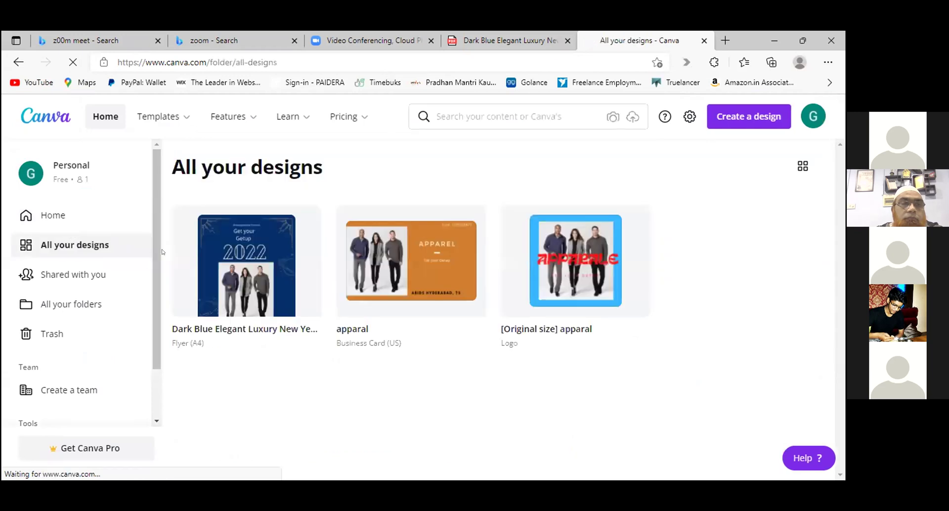
pyautogui.click(241, 271)
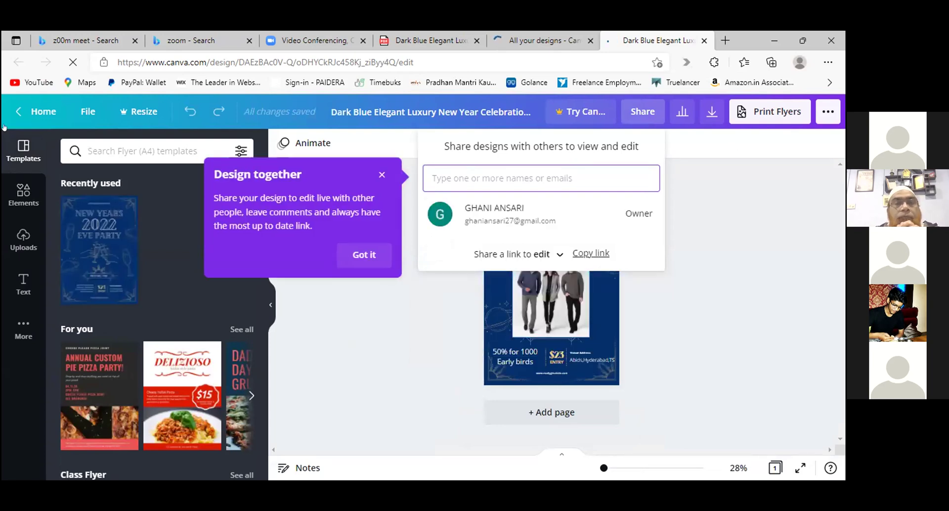
pyautogui.click(14, 112)
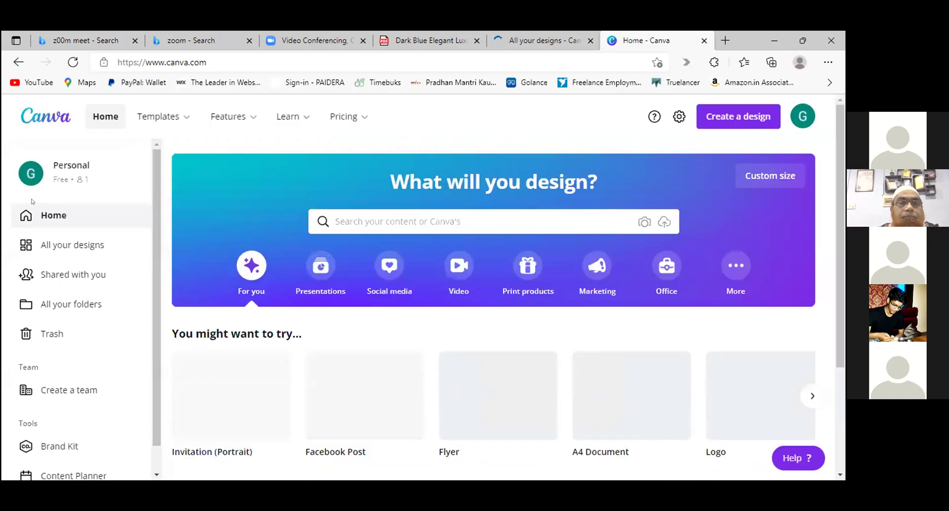
# Step: Open the "[Original size] apparal" logo from all designs, dismiss the sticker tip and deselect the page
pyautogui.scroll(-1, 232, 301)
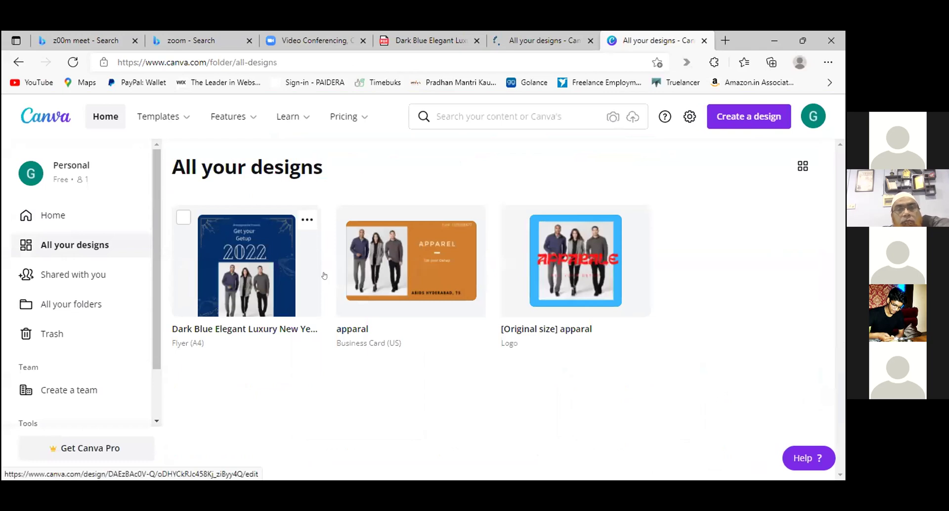
pyautogui.click(526, 250)
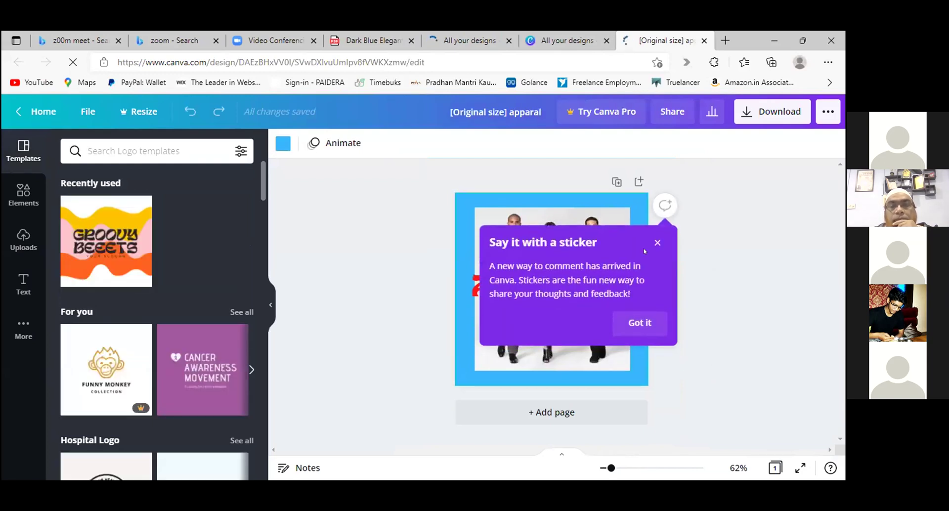
pyautogui.click(657, 242)
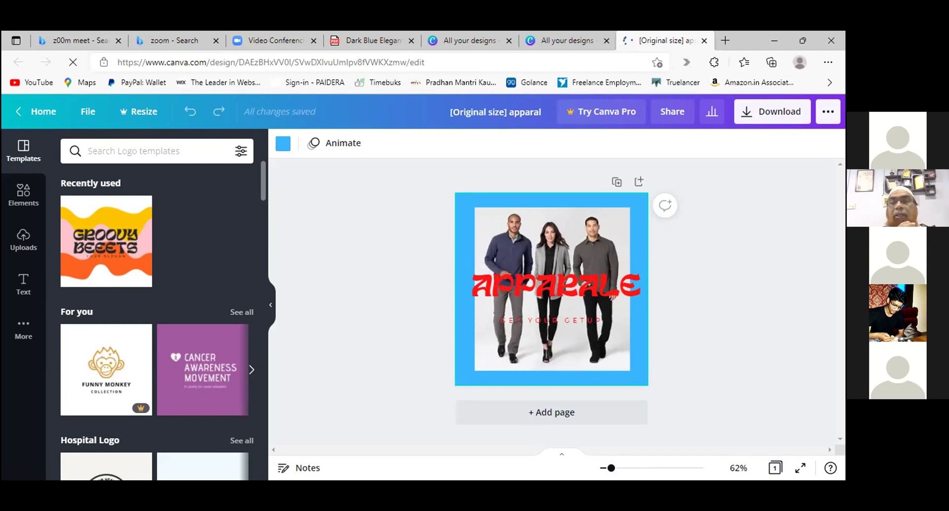
pyautogui.click(786, 373)
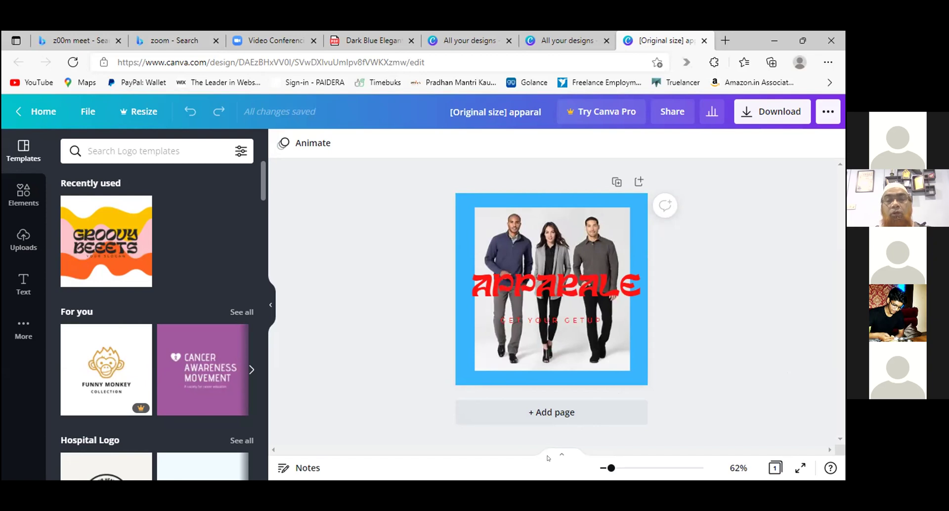
# Step: Examine the apparel logo enlarged and reduced, checking how its red text reads over the photo
pyautogui.click(617, 469)
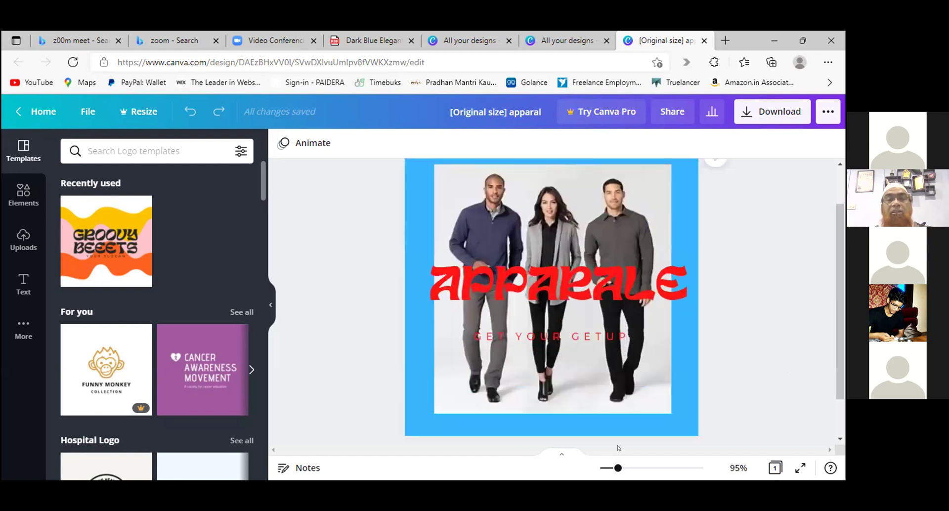
pyautogui.moveTo(619, 468); pyautogui.dragTo(630, 468)
pyautogui.click(617, 468)
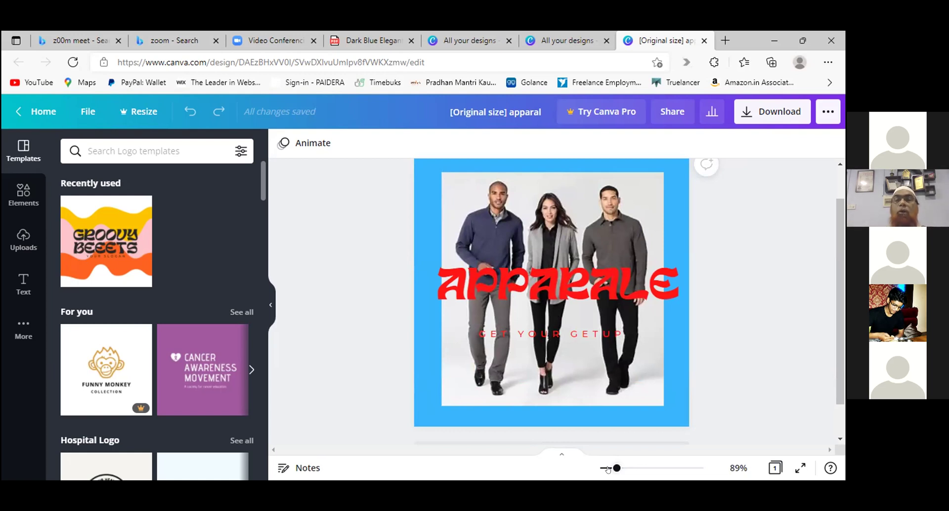
pyautogui.click(608, 469)
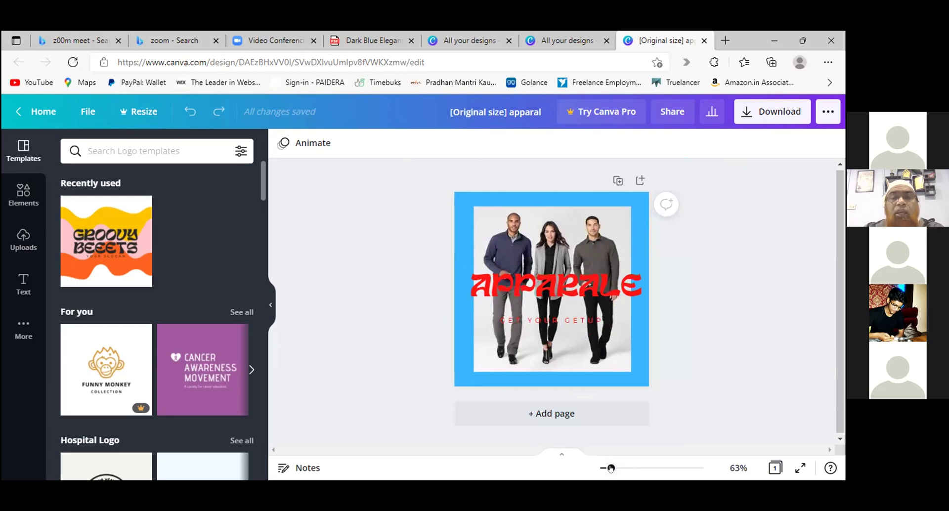
pyautogui.scroll(3, 612, 469)
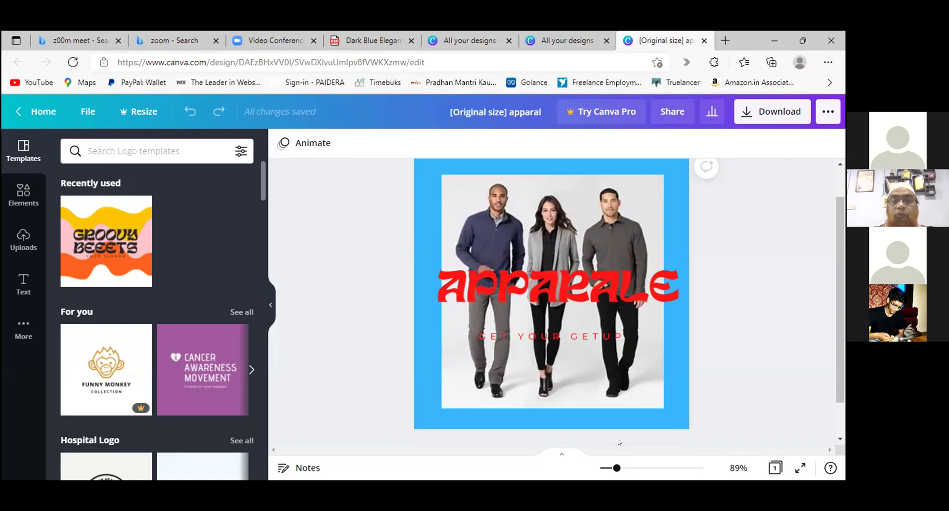
pyautogui.click(601, 468)
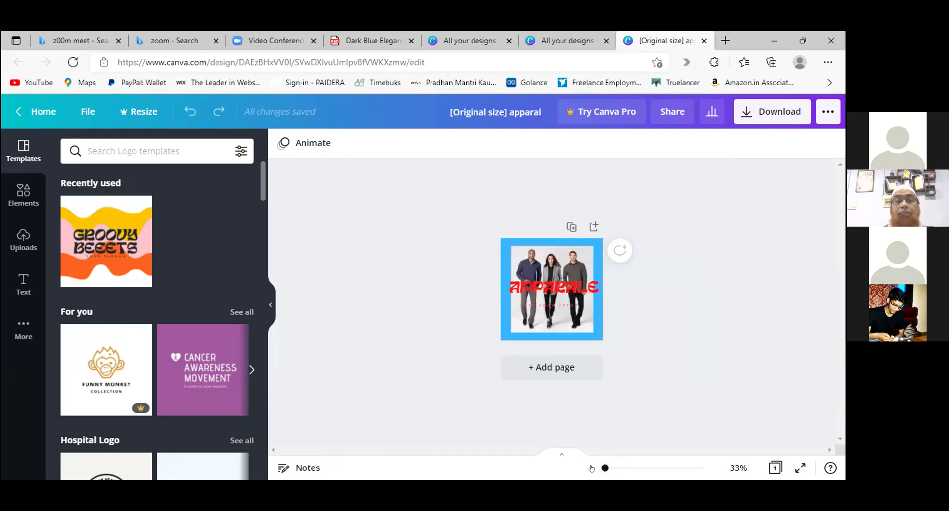
pyautogui.click(599, 468)
pyautogui.moveTo(600, 468); pyautogui.dragTo(601, 470)
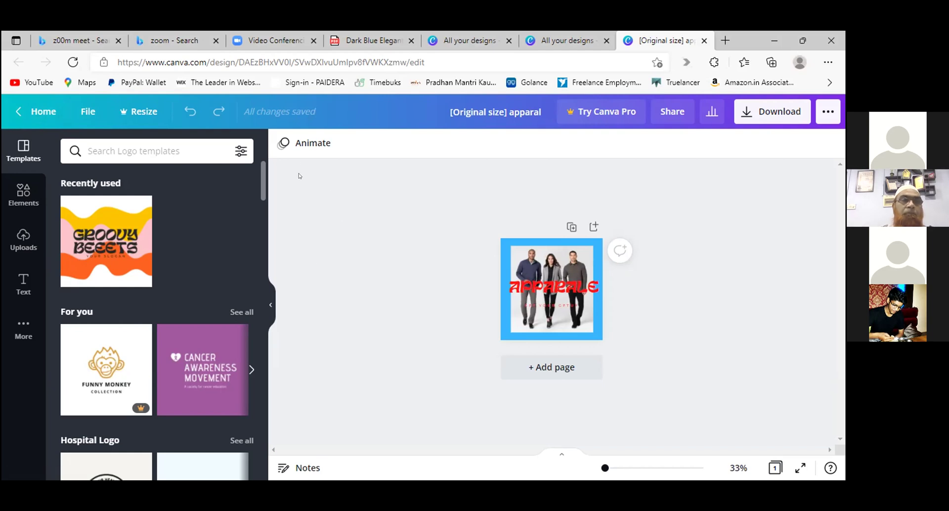
# Step: Return to all designs and open the "apparal" business card
pyautogui.click(18, 105)
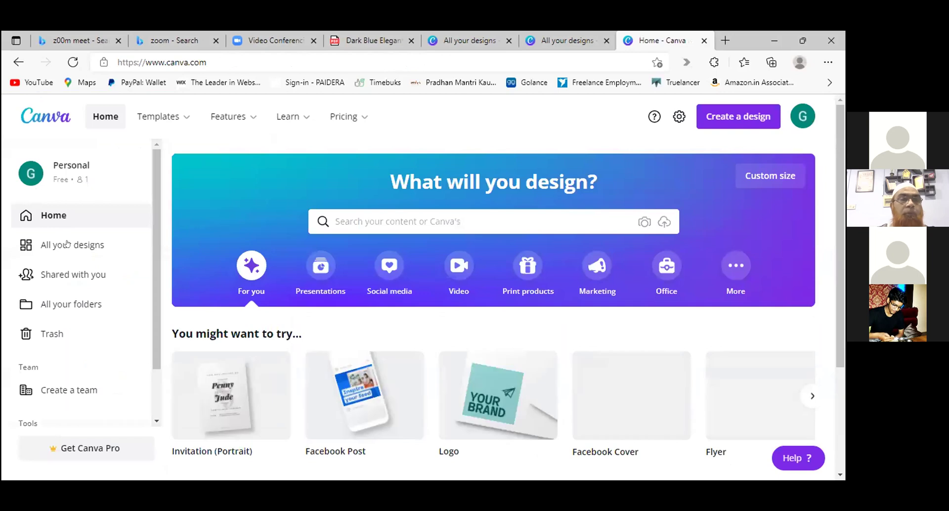
pyautogui.click(68, 243)
pyautogui.click(351, 254)
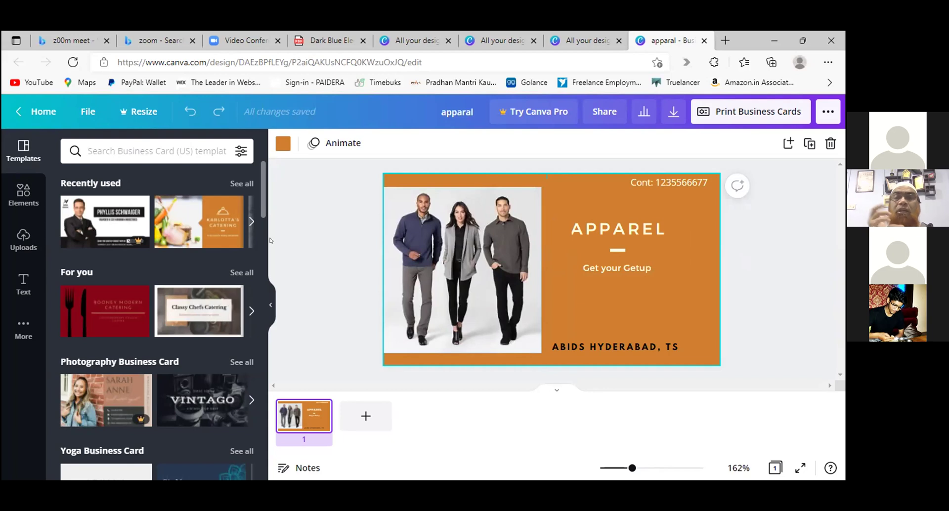
# Step: Apply the "Midsummer" template from the Music Business Card category to the apparel business card and clear the selection
pyautogui.scroll(-3, 208, 361)
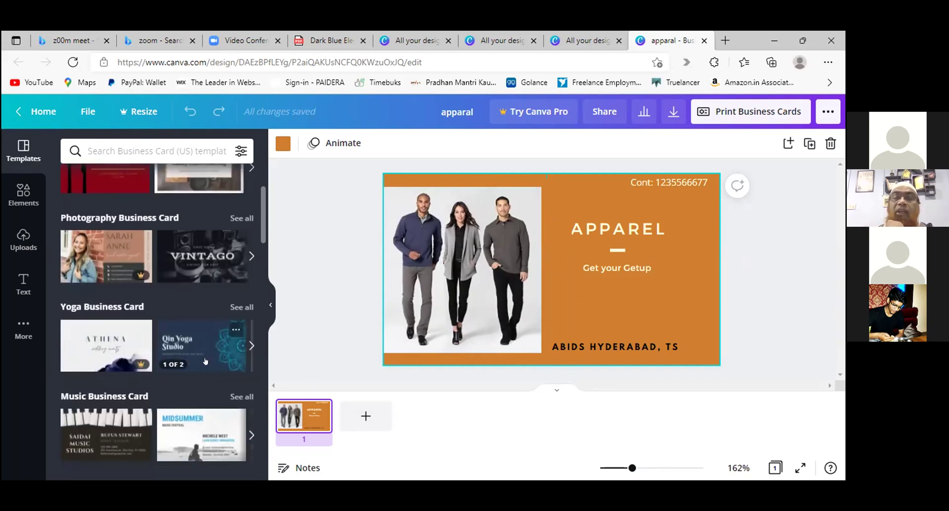
pyautogui.scroll(-4, 207, 362)
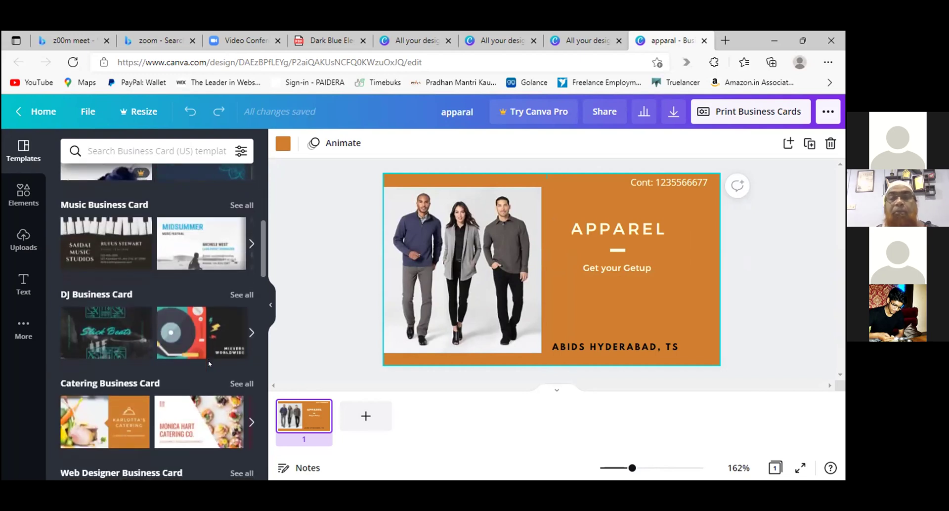
pyautogui.scroll(2, 230, 361)
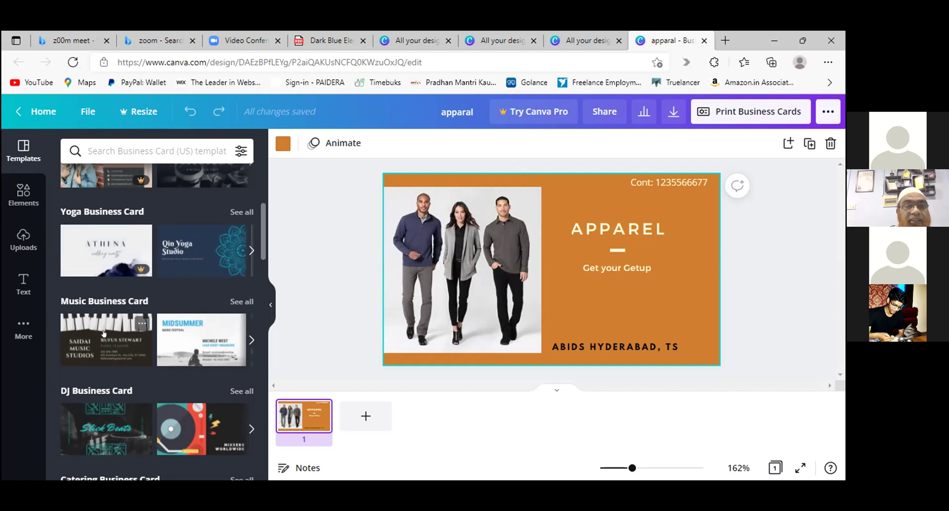
pyautogui.click(182, 335)
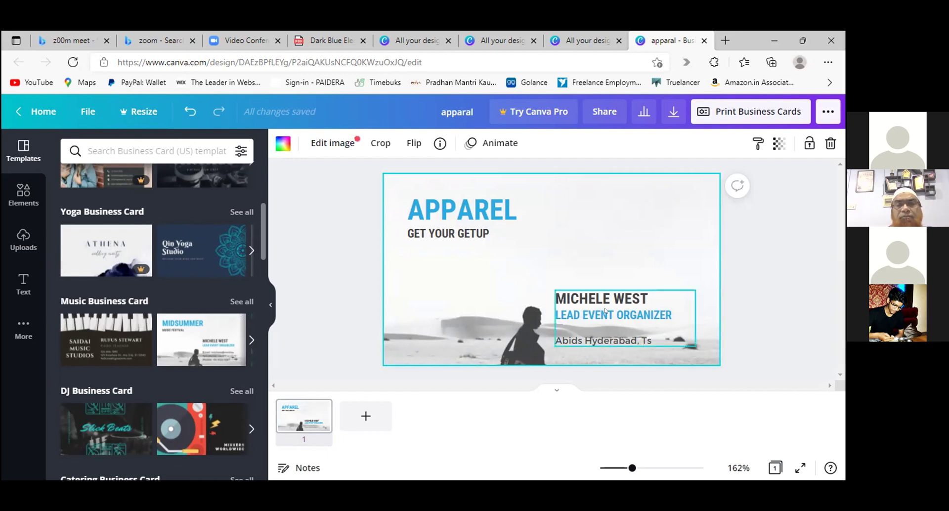
pyautogui.press('Escape')
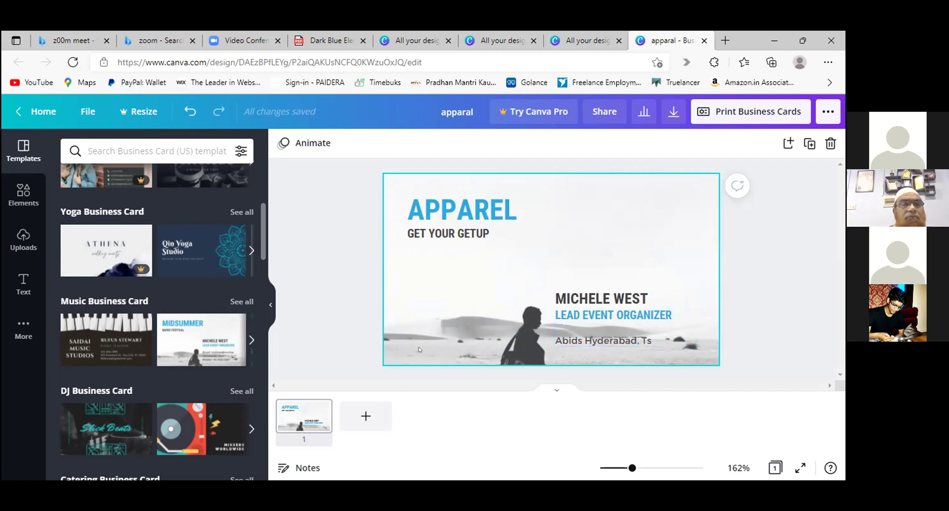
# Step: Try the piano-key "Saidai Music Studios" template on the apparel business card and reapply the "Midsummer" template
pyautogui.click(620, 341)
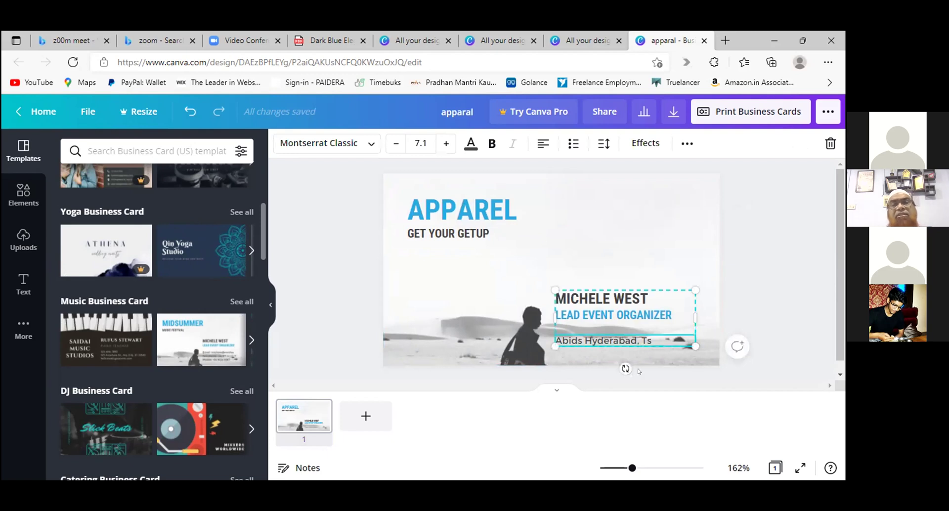
pyautogui.click(141, 328)
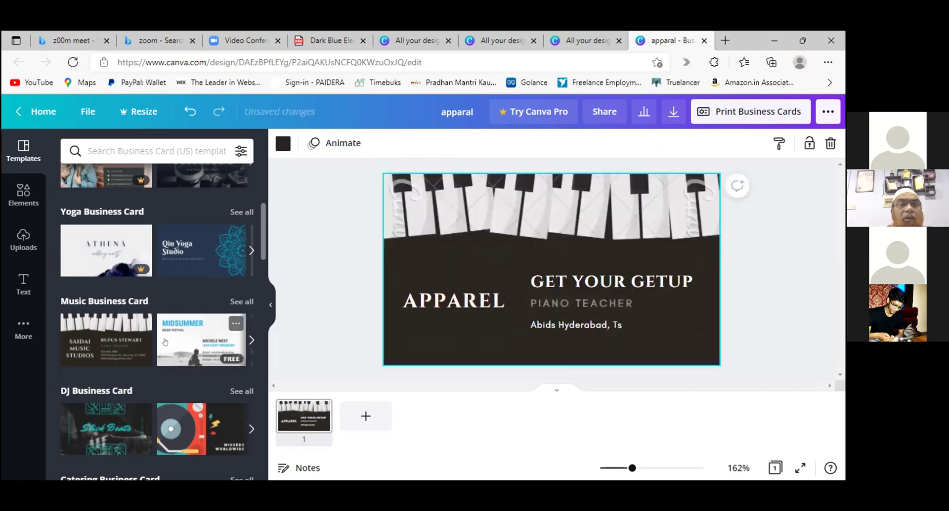
pyautogui.click(165, 341)
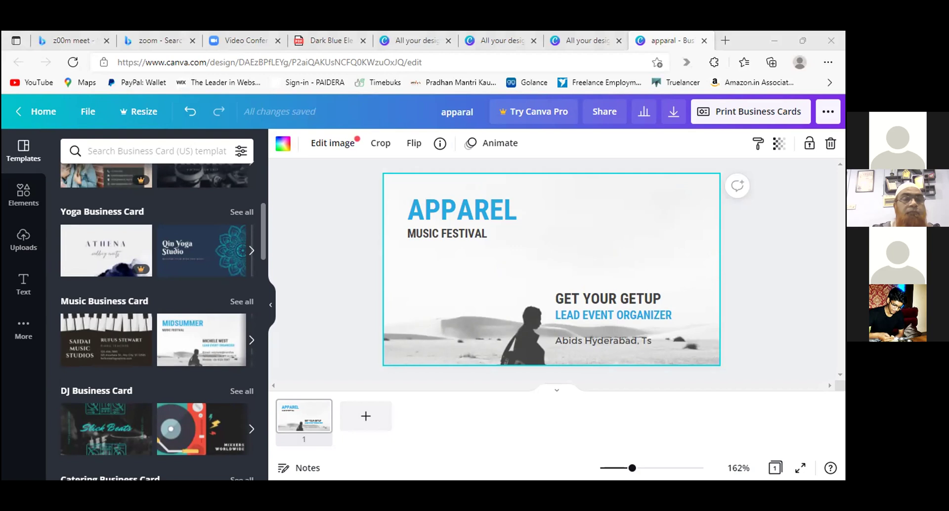
# Step: Return to all designs and open the "Dark Blue Elegant Luxury New Year Celebration" flyer
pyautogui.click(39, 111)
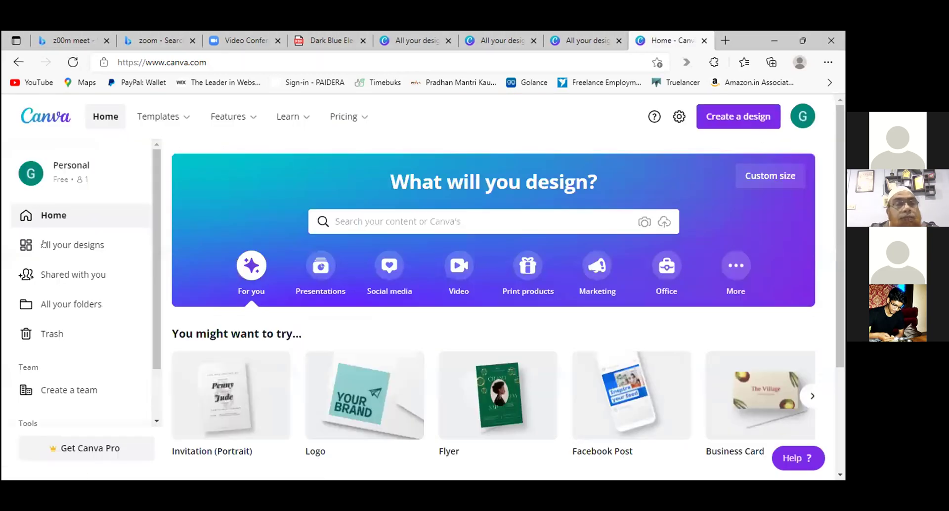
pyautogui.click(44, 243)
pyautogui.click(367, 275)
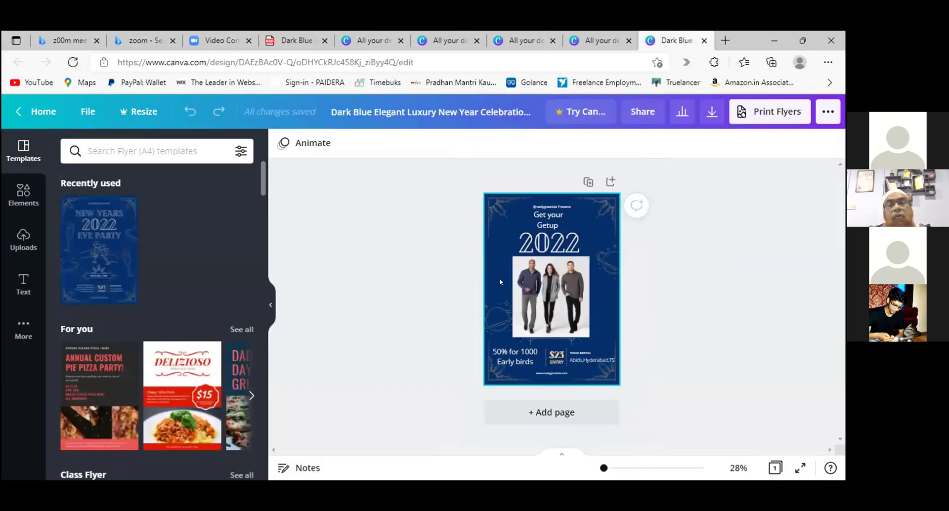
# Step: Examine the New Year flyer enlarged, reduce it to 45% and present it full screen
pyautogui.click(619, 468)
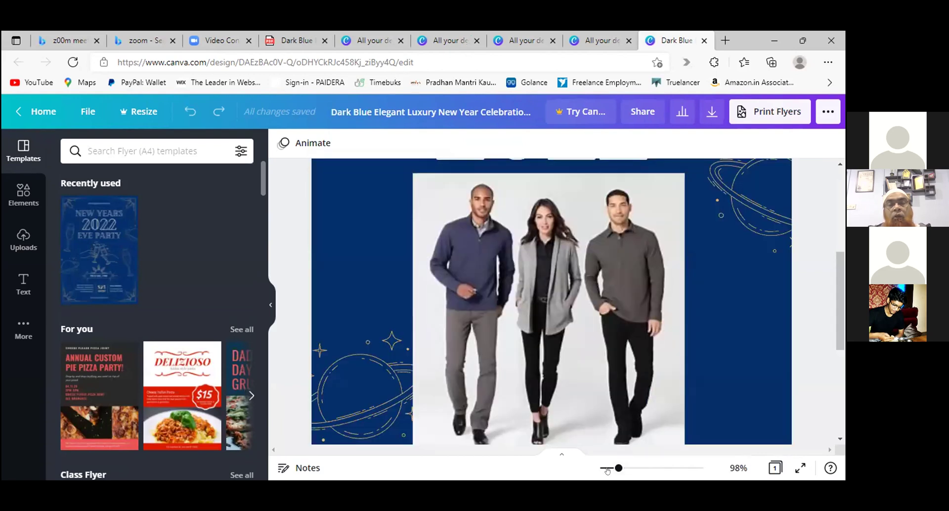
pyautogui.click(607, 469)
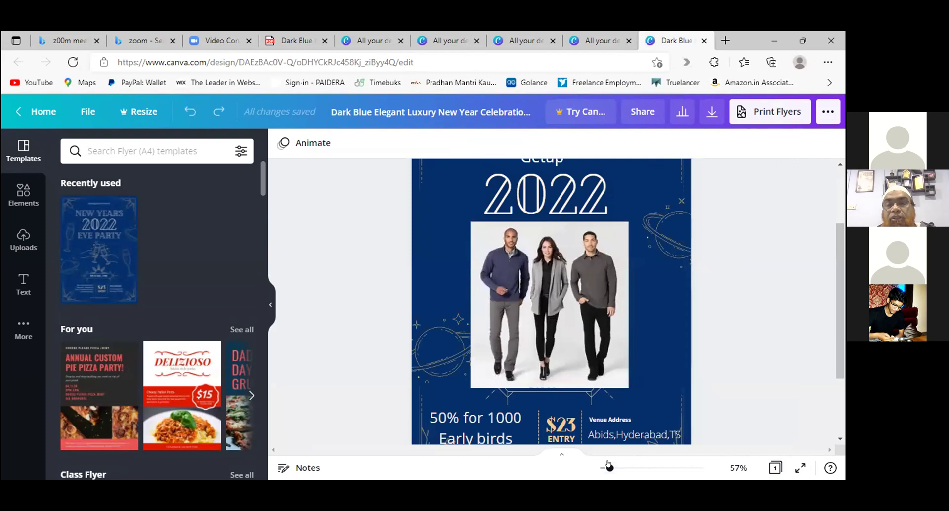
pyautogui.click(608, 469)
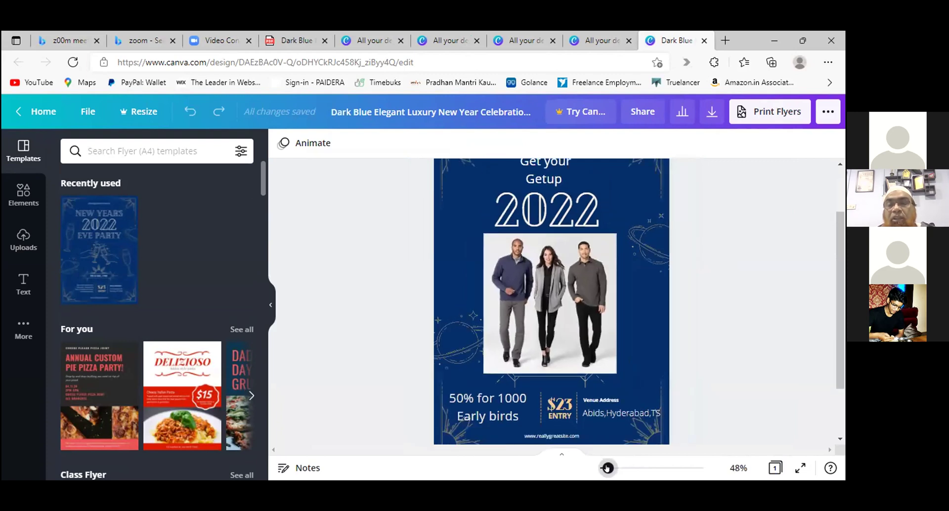
pyautogui.click(607, 468)
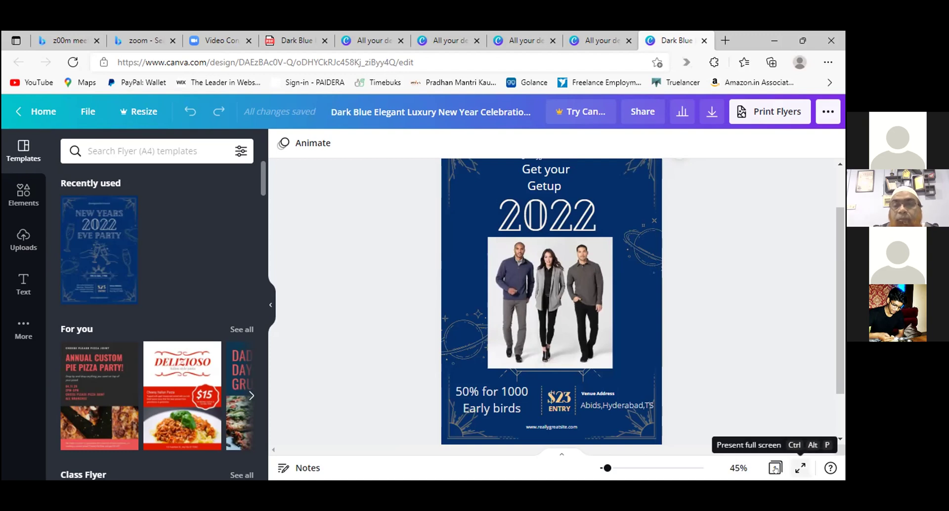
pyautogui.click(801, 468)
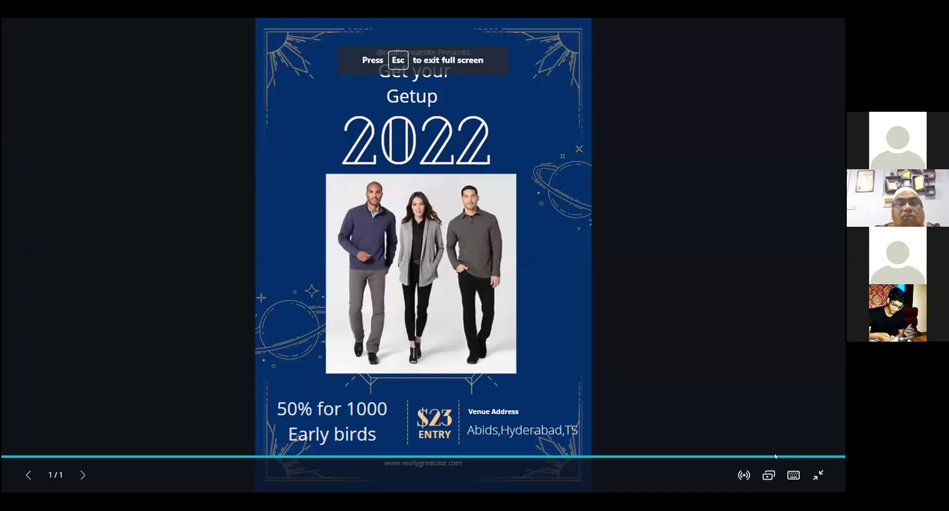